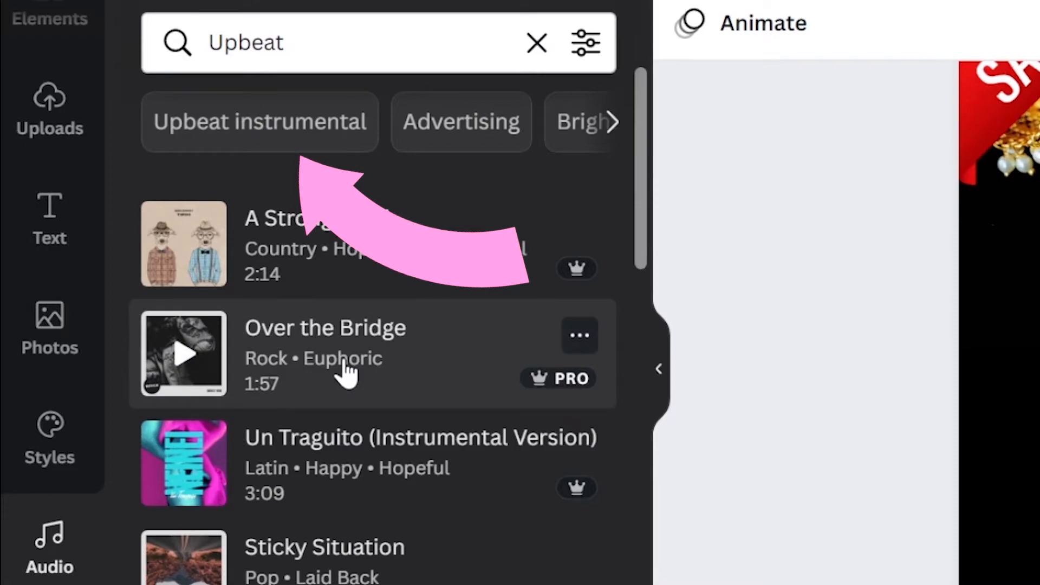
{"action": "left_click", "coordinate": [345, 371]}
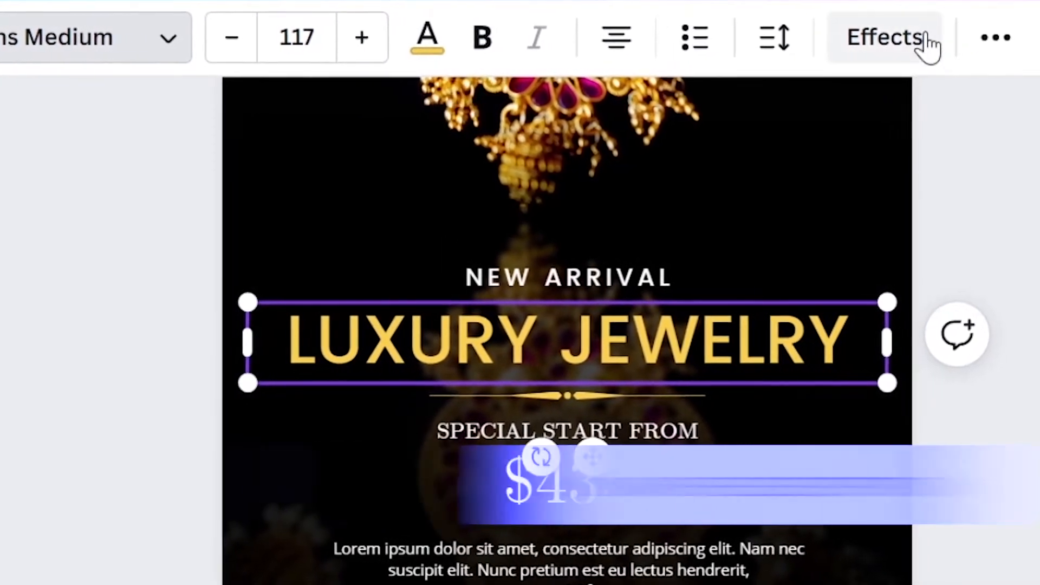
{"action": "left_click", "coordinate": [995, 37]}
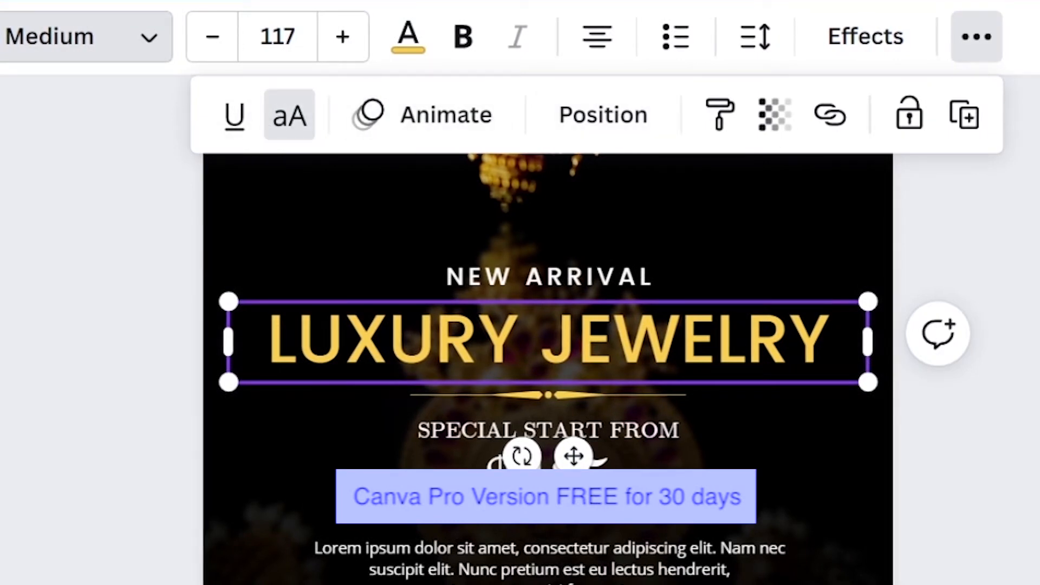
{"action": "left_click", "coordinate": [413, 41]}
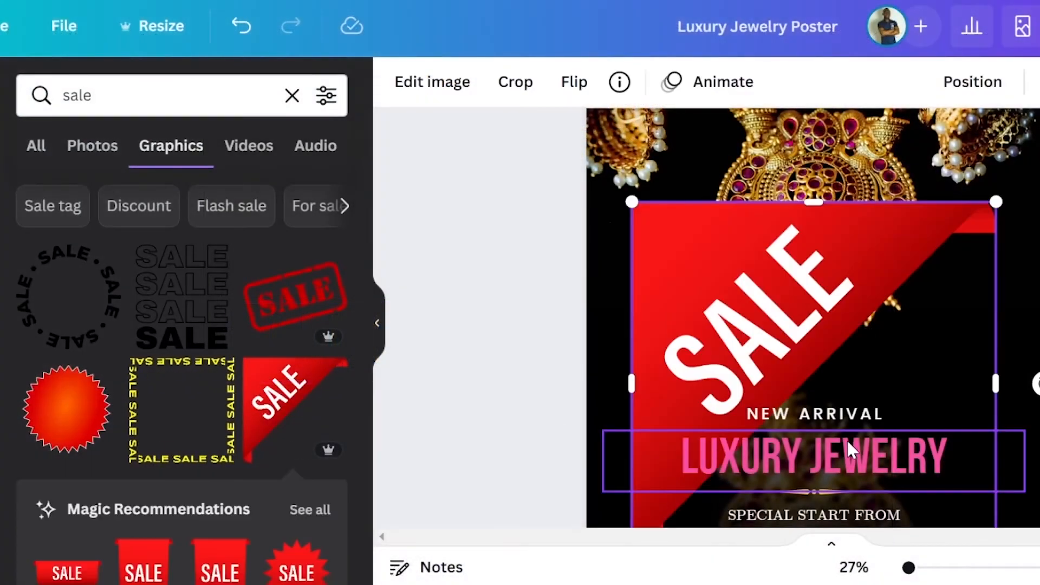
- Move the red SALE ribbon graphic into the poster's upper-left corner and scale it down proportionally
{"action": "scroll", "coordinate": [849, 449], "scroll_direction": "up", "scroll_amount": 2}
{"action": "left_click_drag", "start_coordinate": [839, 421], "coordinate": [721, 273]}
{"action": "scroll", "coordinate": [884, 364], "scroll_direction": "down", "scroll_amount": 2}
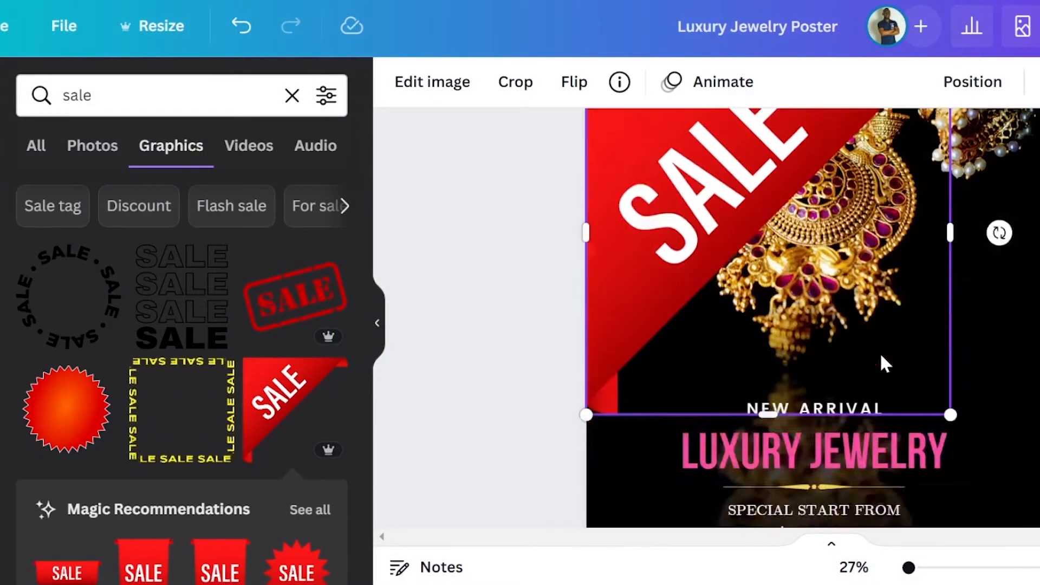
{"action": "scroll", "coordinate": [884, 364], "scroll_direction": "down", "scroll_amount": 2}
{"action": "left_click_drag", "start_coordinate": [933, 290], "coordinate": [788, 147]}
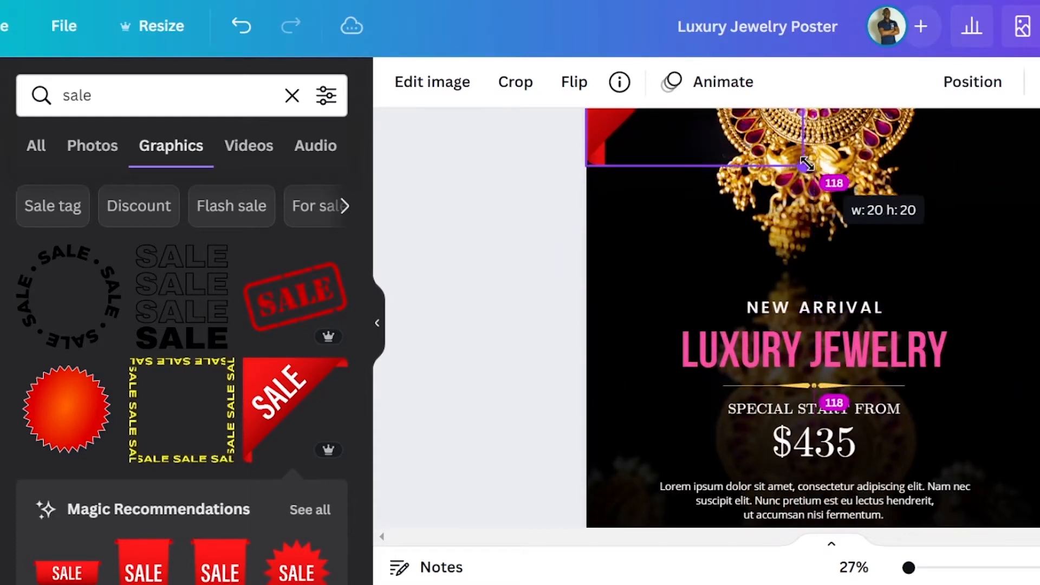
{"action": "scroll", "coordinate": [758, 336], "scroll_direction": "up", "scroll_amount": 4}
{"action": "left_click_drag", "start_coordinate": [803, 379], "coordinate": [726, 302]}
{"action": "left_click", "coordinate": [1007, 343]}
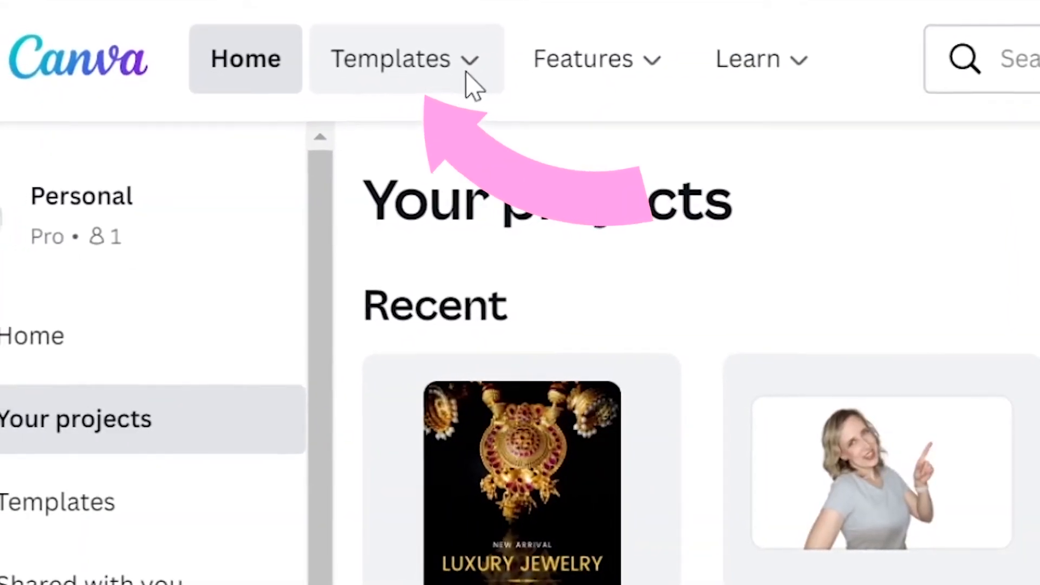
{"action": "left_click", "coordinate": [460, 69]}
{"action": "mouse_move", "coordinate": [530, 70]}
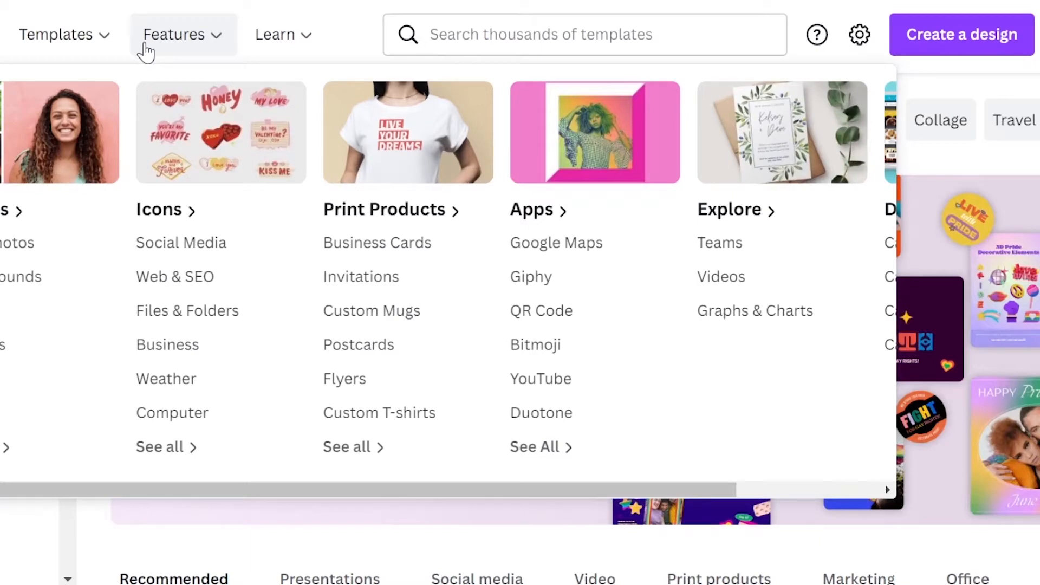
{"action": "mouse_move", "coordinate": [95, 40]}
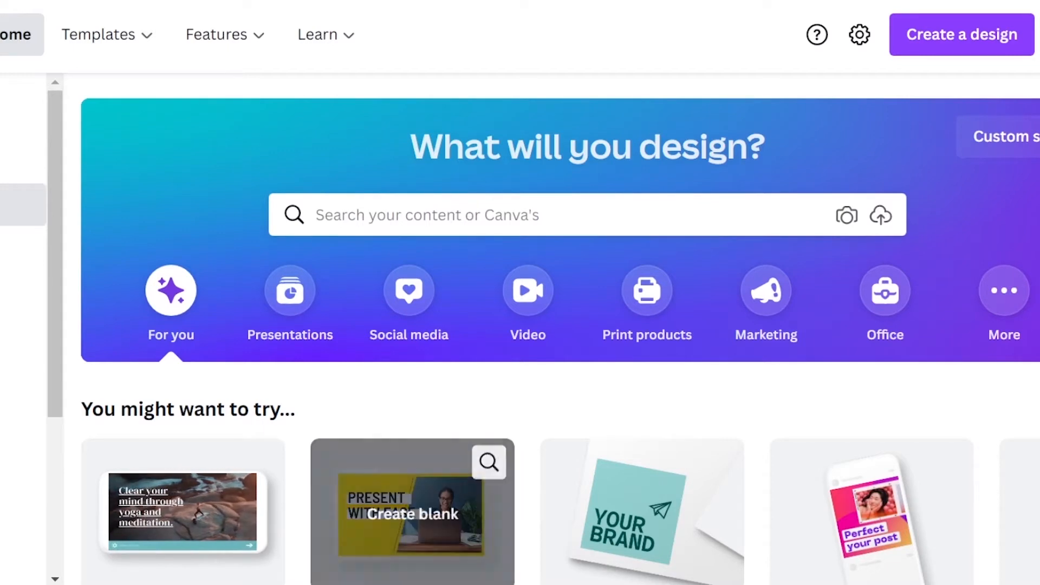
- Import a Luxury Jewelry Poster PDF from the Downloads folder into Canva
{"action": "left_click", "coordinate": [303, 497]}
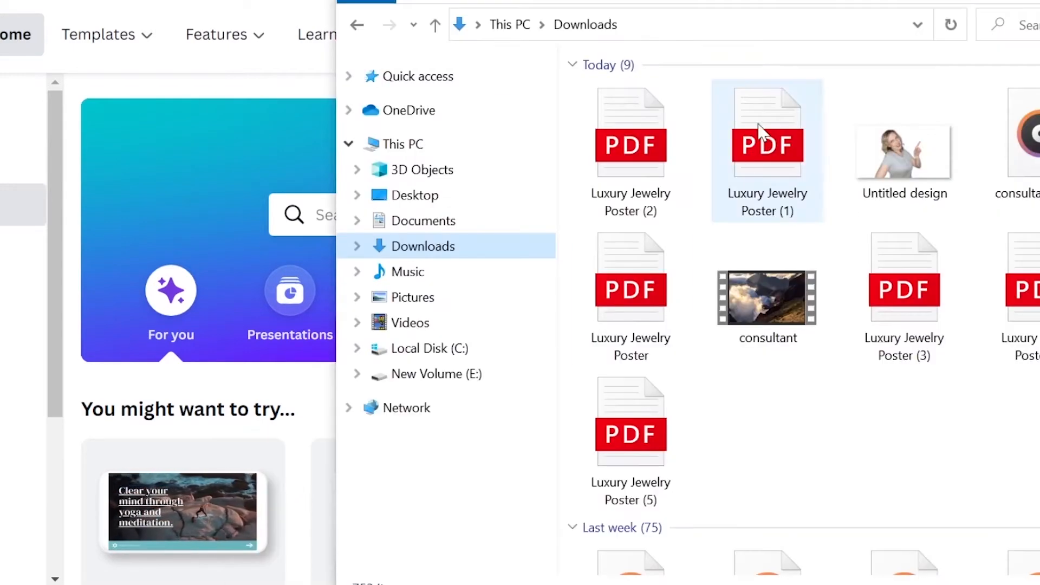
{"action": "left_click_drag", "start_coordinate": [672, 0], "coordinate": [1039, 111]}
{"action": "left_click_drag", "start_coordinate": [1029, 271], "coordinate": [385, 365]}
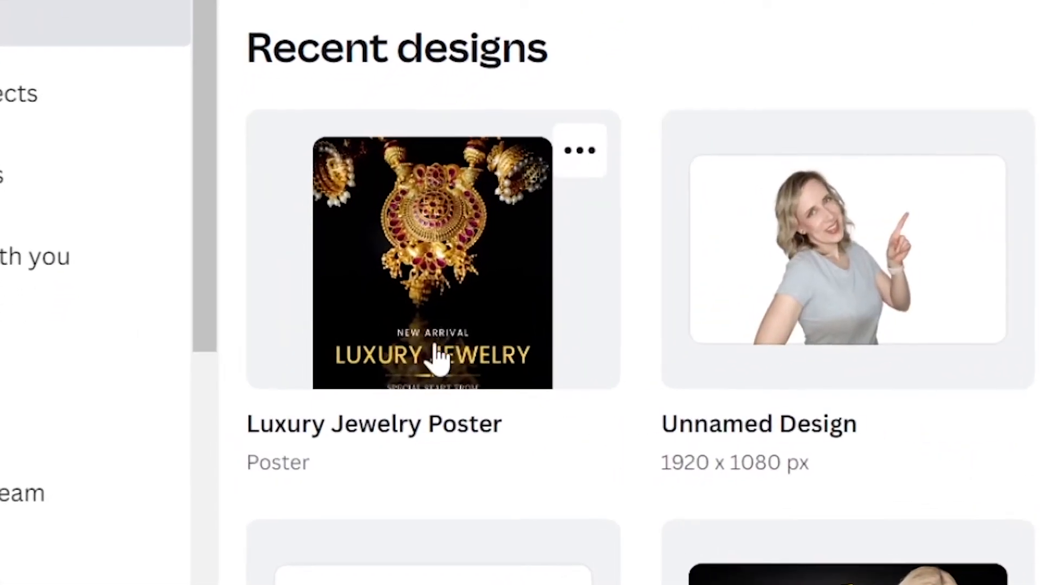
- Open the Luxury Jewelry Poster from the recent designs for editing
{"action": "left_click", "coordinate": [437, 360]}
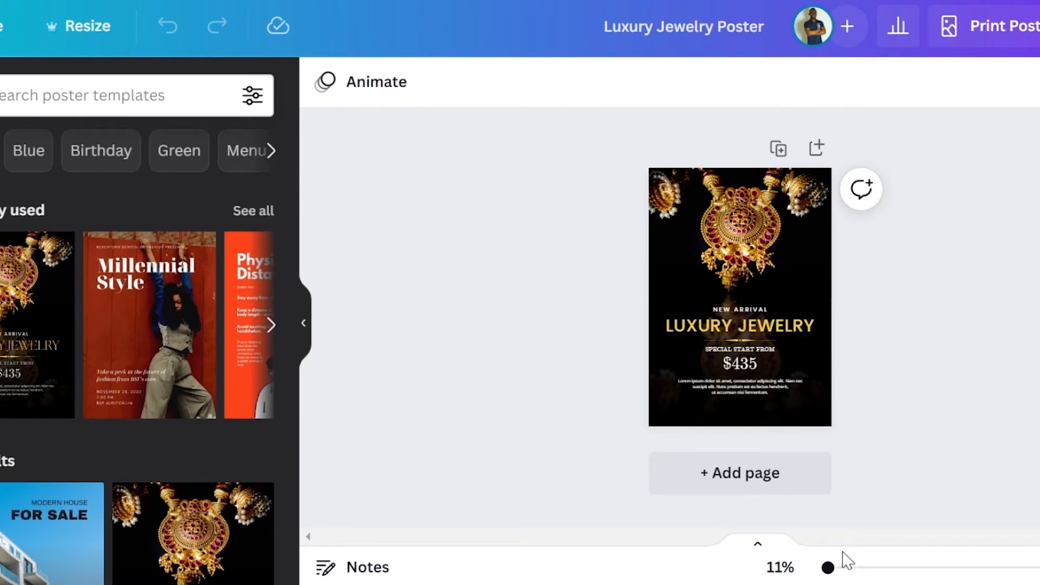
{"action": "mouse_move", "coordinate": [832, 573]}
{"action": "left_mouse_down"}
{"action": "mouse_move", "coordinate": [862, 573]}
{"action": "mouse_move", "coordinate": [836, 574]}
{"action": "left_mouse_up"}
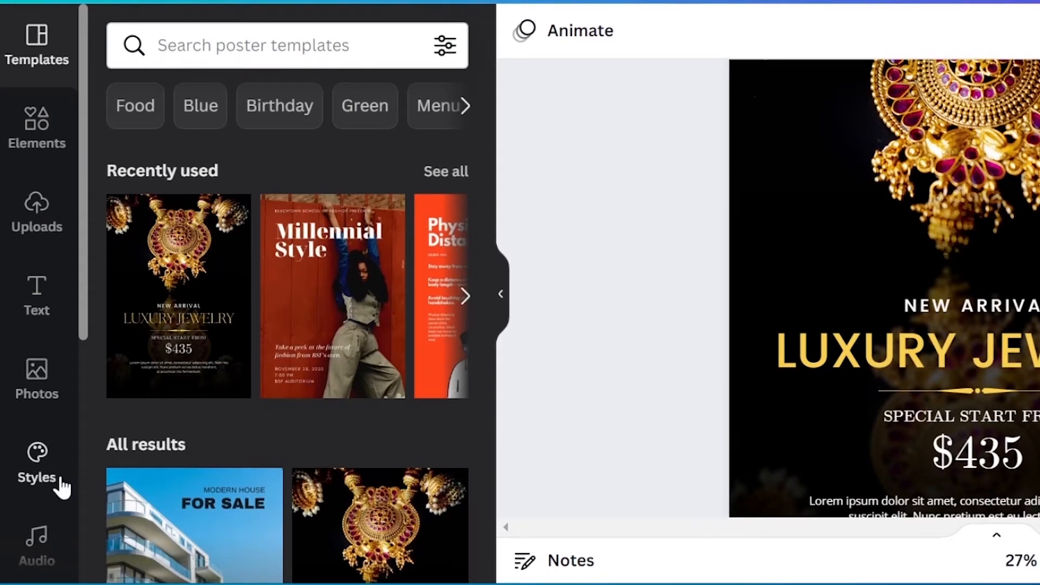
- Bring up the list of additional Canva apps and look through its creation tools and content sources
{"action": "scroll", "coordinate": [63, 488], "scroll_direction": "down", "scroll_amount": 5}
{"action": "scroll", "coordinate": [61, 497], "scroll_direction": "down", "scroll_amount": 2}
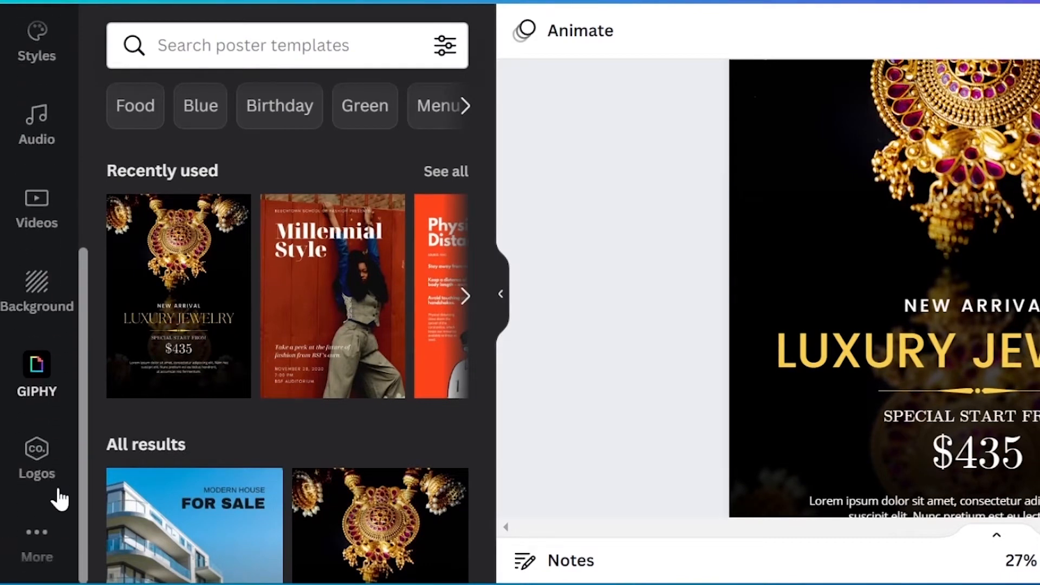
{"action": "left_click", "coordinate": [36, 539]}
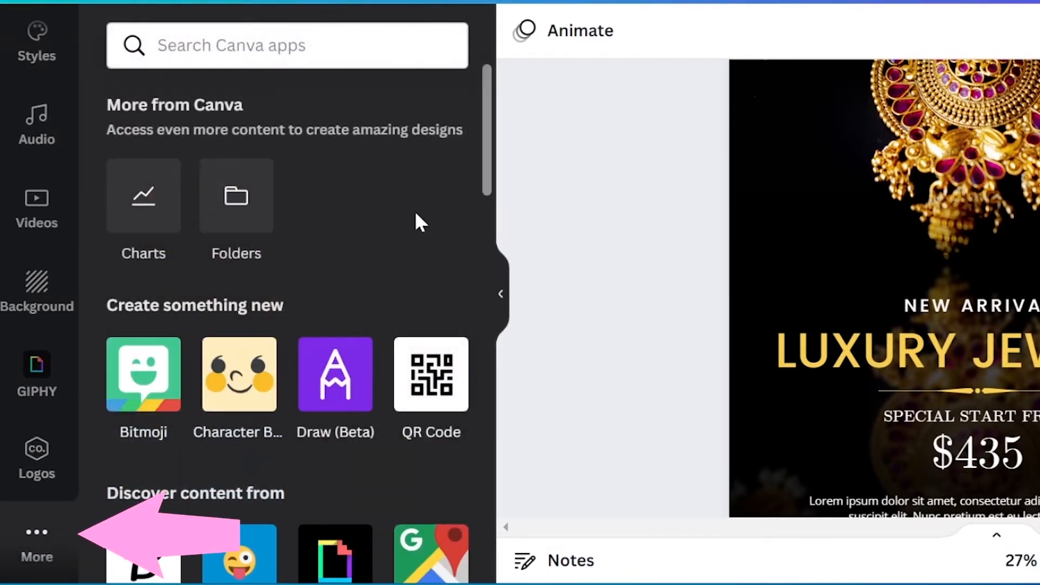
{"action": "scroll", "coordinate": [407, 206], "scroll_direction": "down", "scroll_amount": 4}
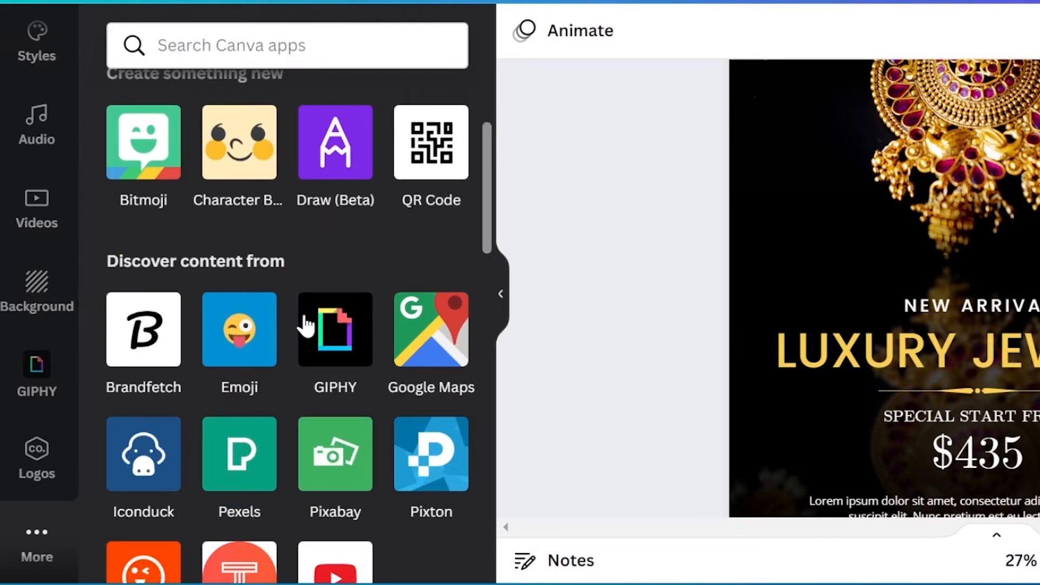
{"action": "scroll", "coordinate": [307, 325], "scroll_direction": "down", "scroll_amount": 8}
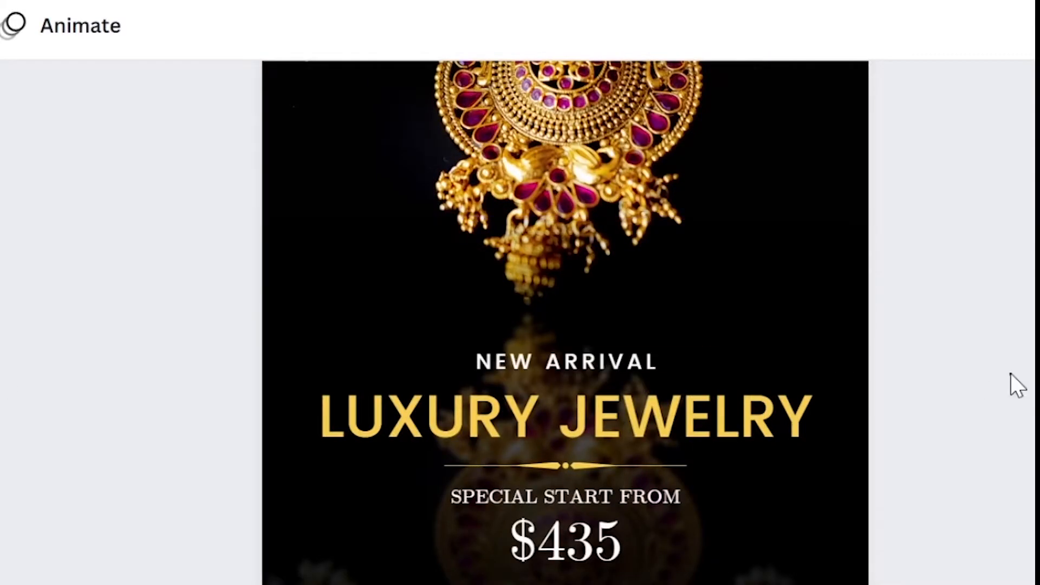
- Select the poster's necklace photo, the NEW ARRIVAL text and the lower image group in turn to examine their editing options
{"action": "scroll", "coordinate": [1010, 376], "scroll_direction": "up", "scroll_amount": 5}
{"action": "left_click", "coordinate": [707, 323]}
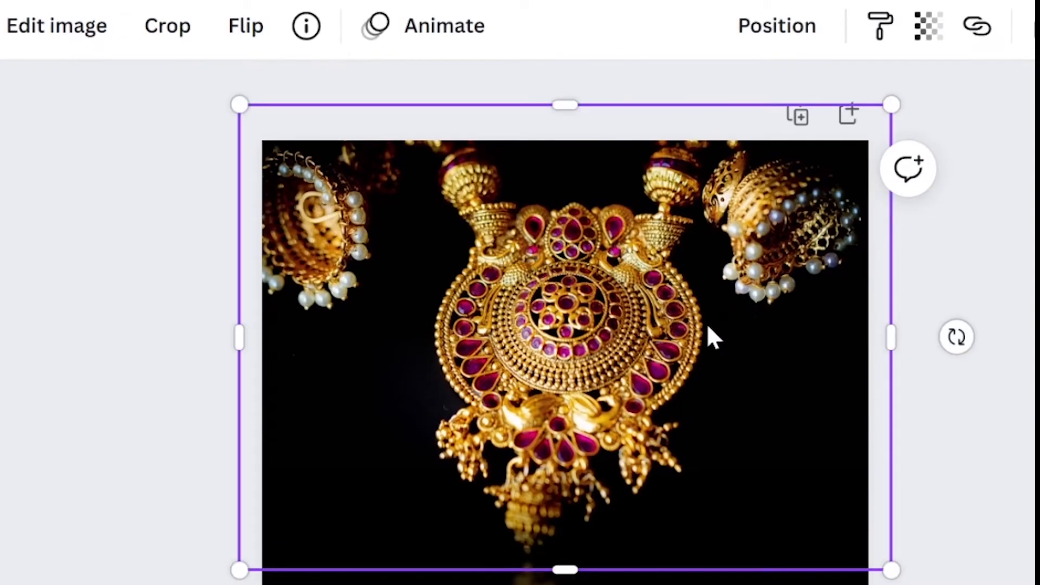
{"action": "scroll", "coordinate": [706, 323], "scroll_direction": "down", "scroll_amount": 3}
{"action": "left_click", "coordinate": [622, 475]}
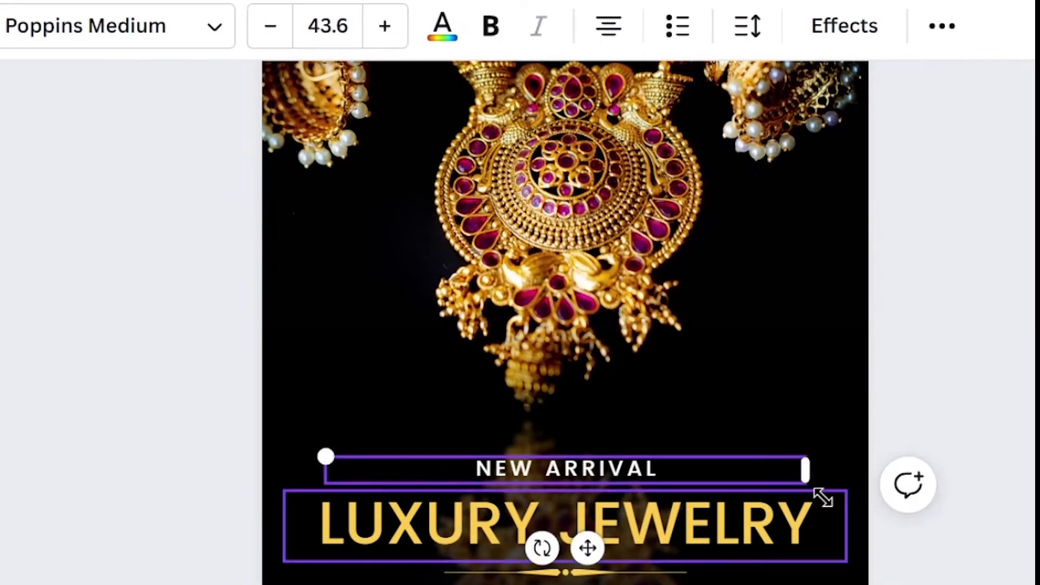
{"action": "scroll", "coordinate": [671, 438], "scroll_direction": "down", "scroll_amount": 6}
{"action": "scroll", "coordinate": [581, 343], "scroll_direction": "up", "scroll_amount": 3}
{"action": "left_click", "coordinate": [574, 345]}
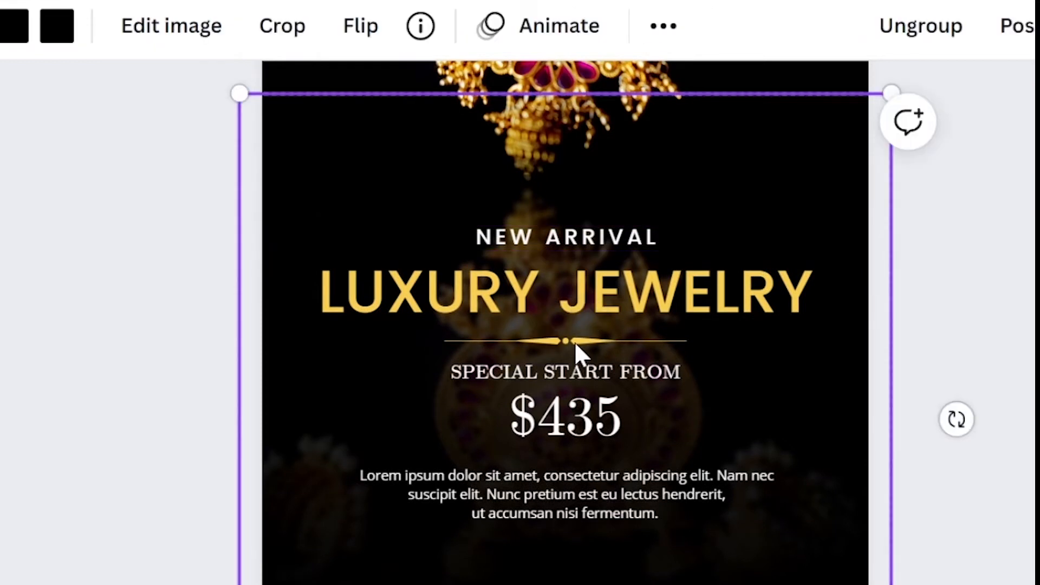
- Recolour the LUXURY JEWELRY heading with the custom pink #F84FA0
{"action": "left_click", "coordinate": [573, 337]}
{"action": "left_click", "coordinate": [574, 336]}
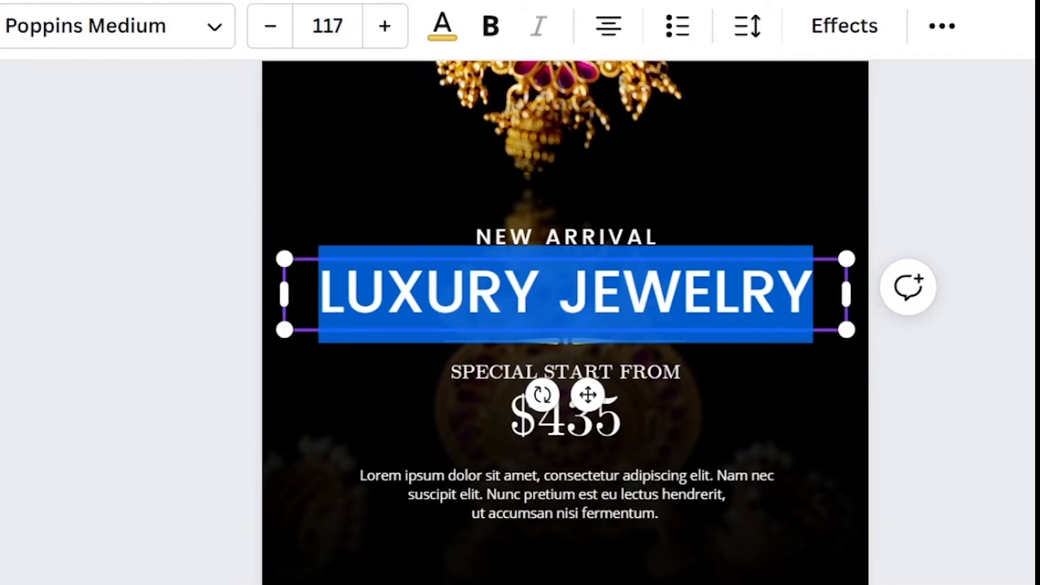
{"action": "left_click", "coordinate": [210, 31]}
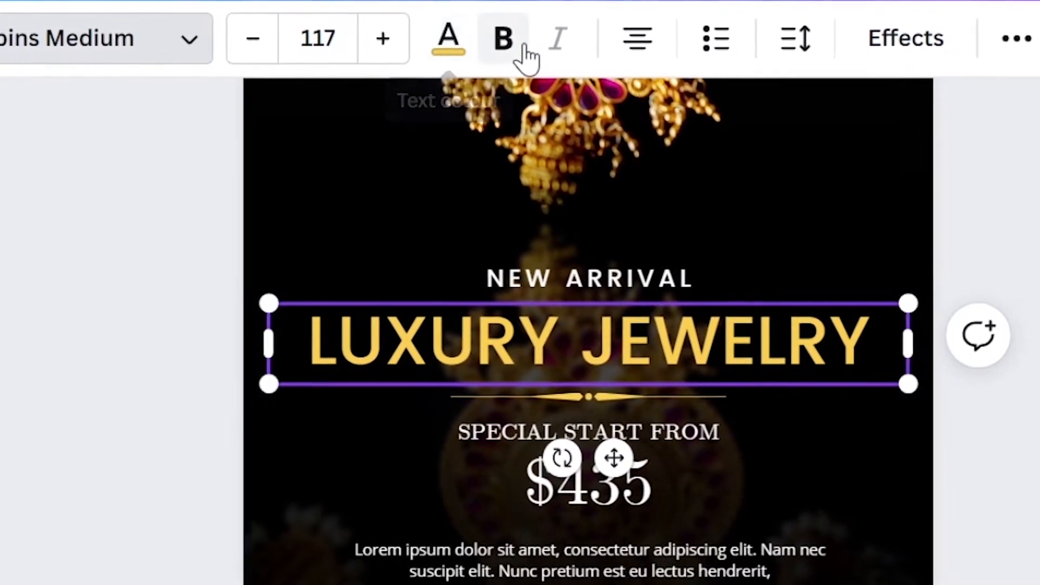
{"action": "left_click", "coordinate": [1006, 38]}
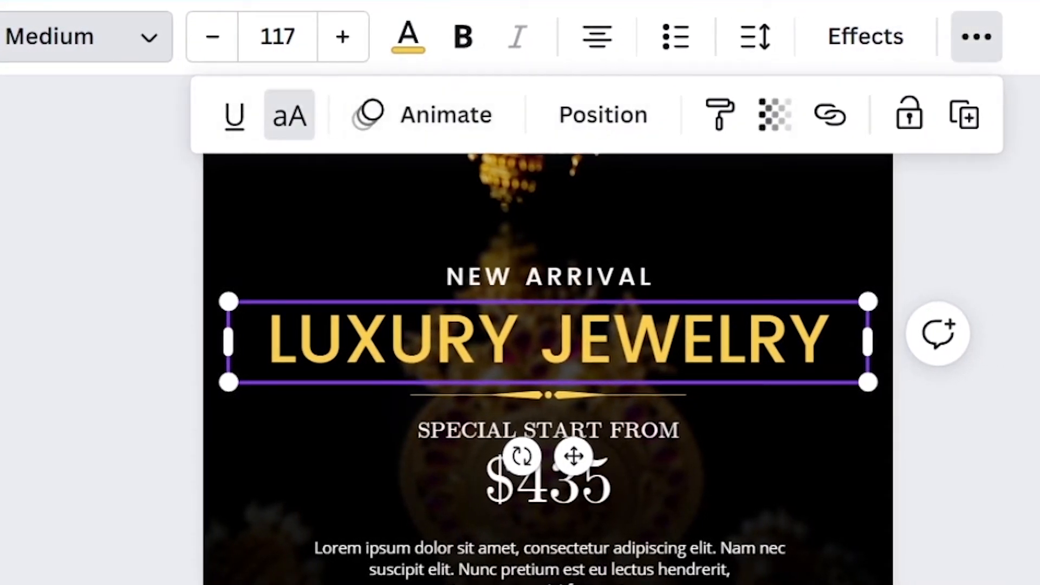
{"action": "left_click", "coordinate": [411, 47]}
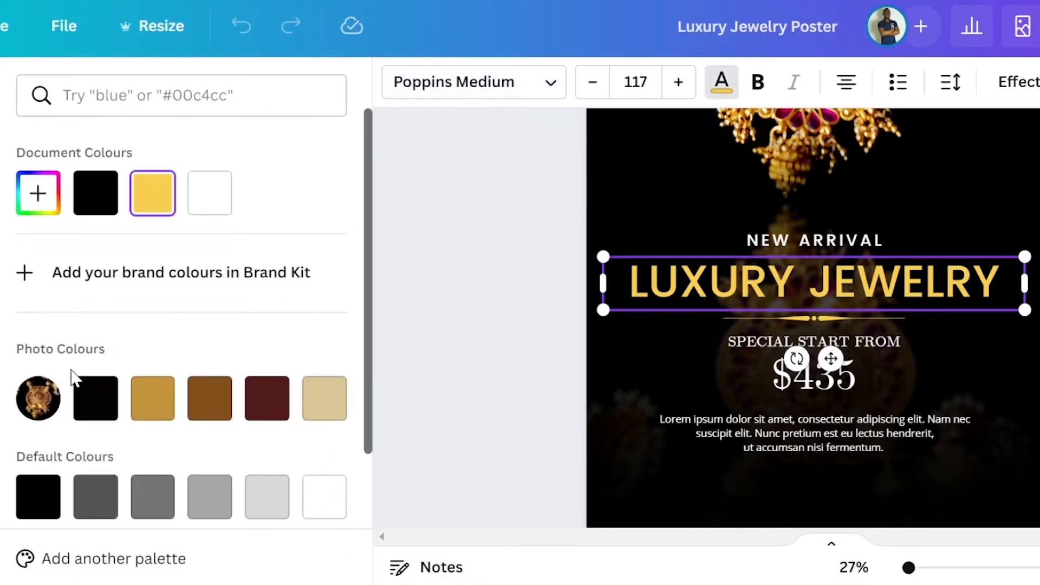
{"action": "left_click", "coordinate": [38, 194]}
{"action": "left_click", "coordinate": [284, 375]}
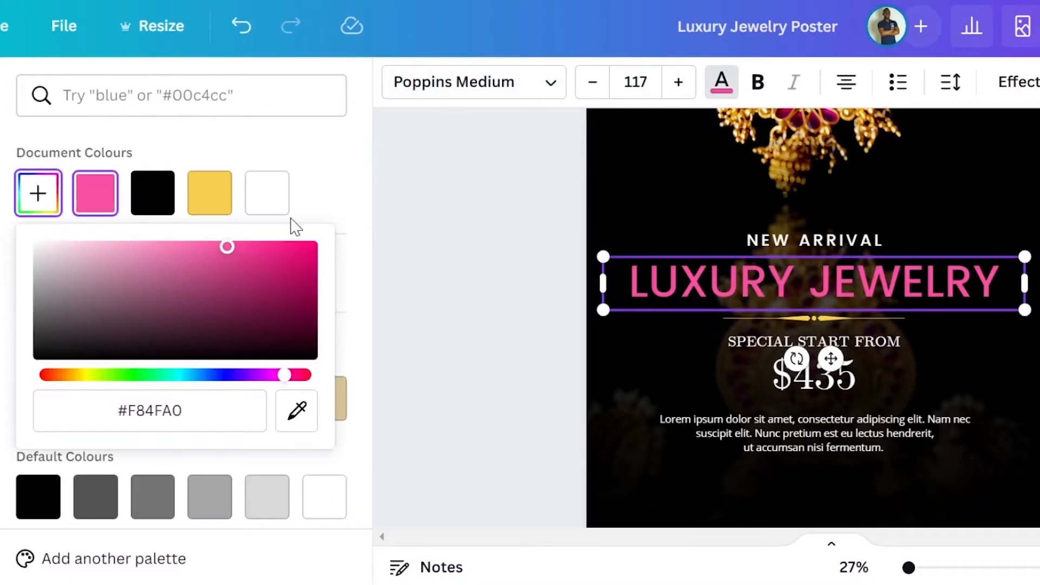
{"action": "left_click", "coordinate": [318, 199]}
{"action": "scroll", "coordinate": [330, 325], "scroll_direction": "down", "scroll_amount": 4}
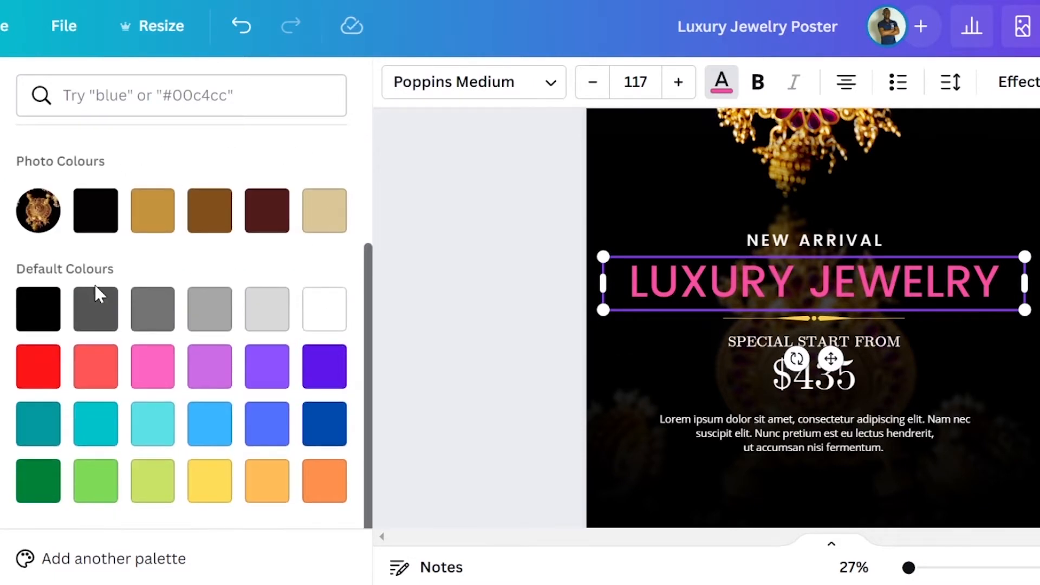
{"action": "scroll", "coordinate": [268, 427], "scroll_direction": "up", "scroll_amount": 3}
{"action": "left_click", "coordinate": [38, 201]}
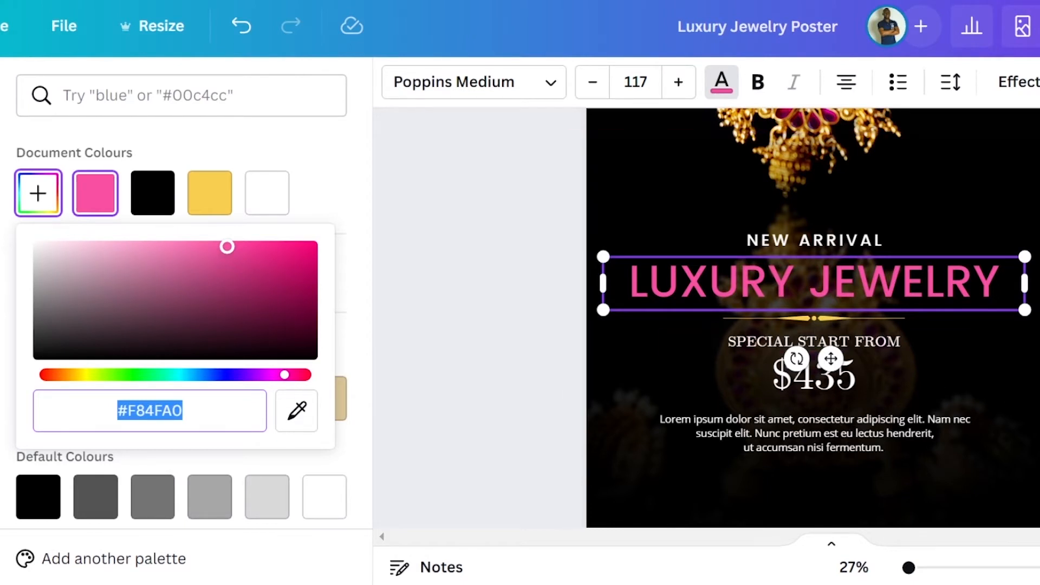
- Change the LUXURY JEWELRY heading's font to Bebas Neue Cyrillic and enlarge its font size to about 132
{"action": "left_click", "coordinate": [558, 84]}
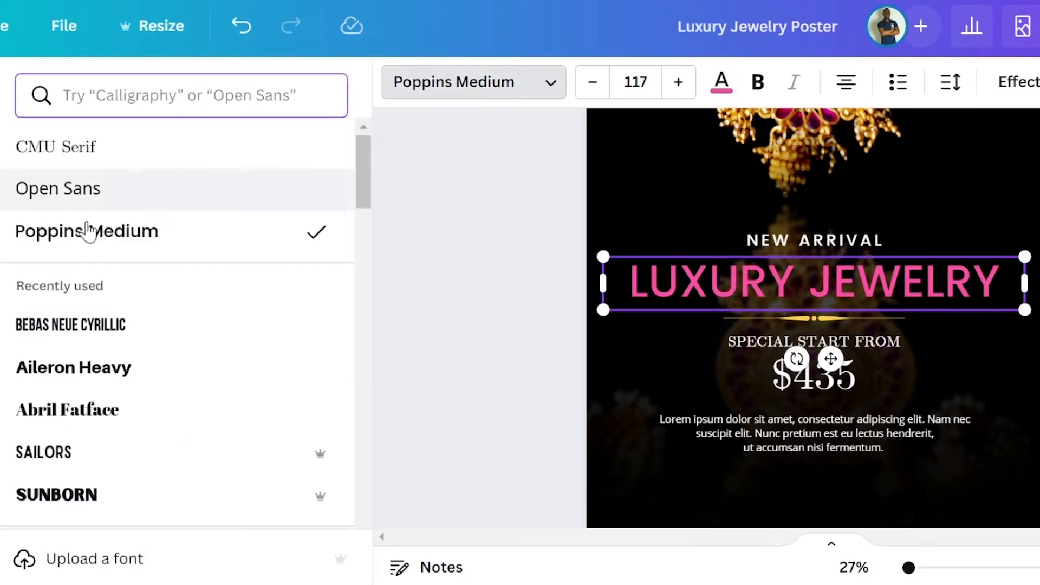
{"action": "left_click", "coordinate": [127, 333]}
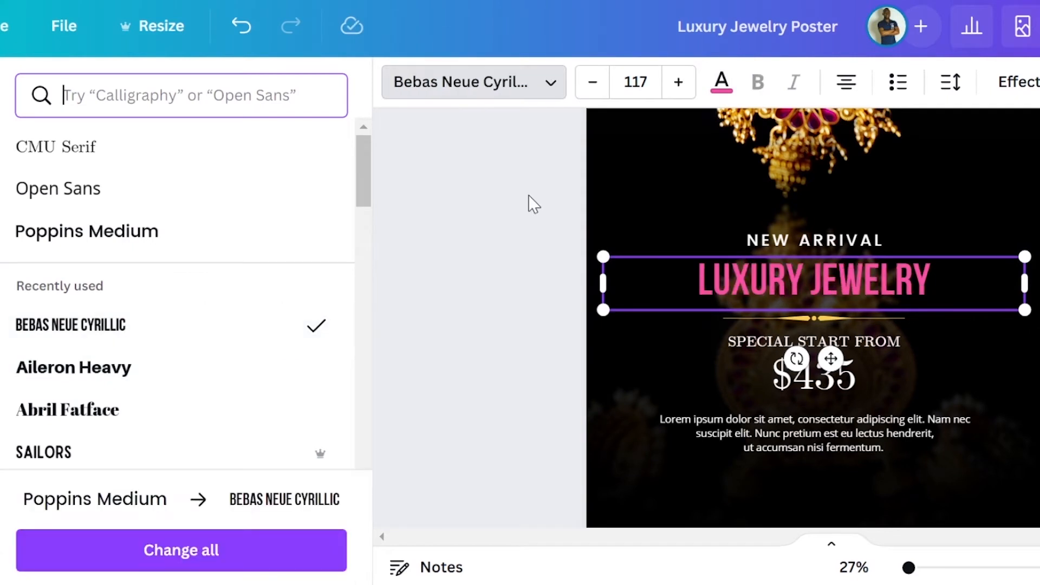
{"action": "left_click", "coordinate": [678, 82]}
{"action": "left_click", "coordinate": [678, 83]}
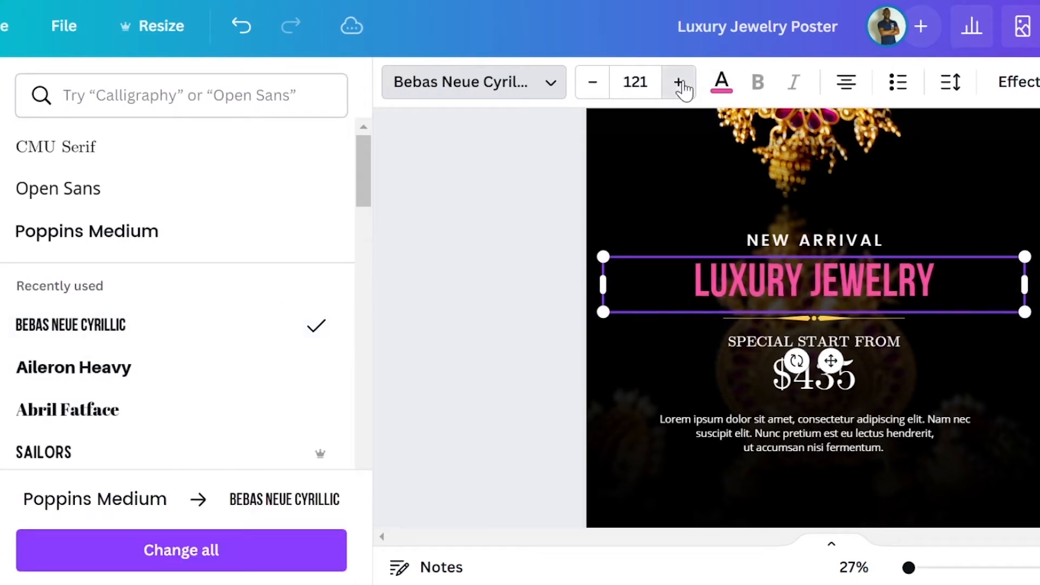
{"action": "left_click", "coordinate": [678, 82]}
{"action": "left_click", "coordinate": [679, 83]}
{"action": "left_click", "coordinate": [678, 82]}
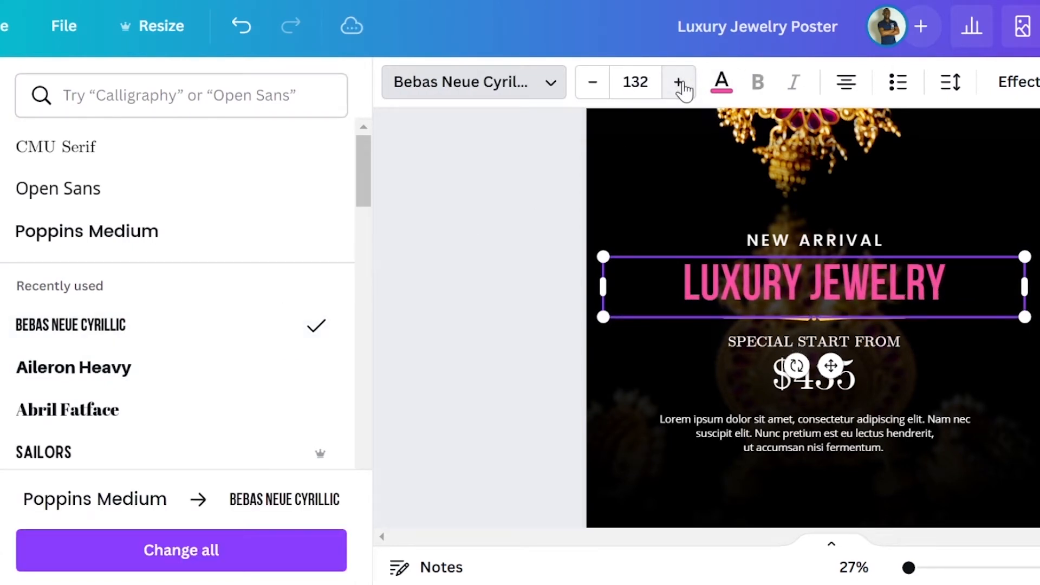
{"action": "left_click", "coordinate": [679, 82]}
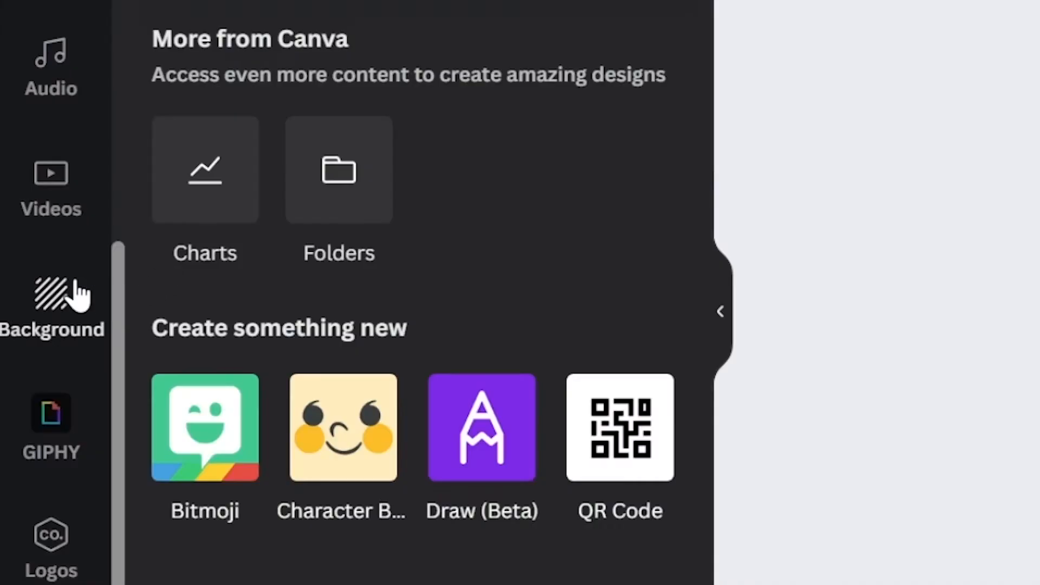
- Browse the element library from shapes and graphics through photos and videos down to tables, frames and grids
{"action": "scroll", "coordinate": [70, 295], "scroll_direction": "up", "scroll_amount": 5}
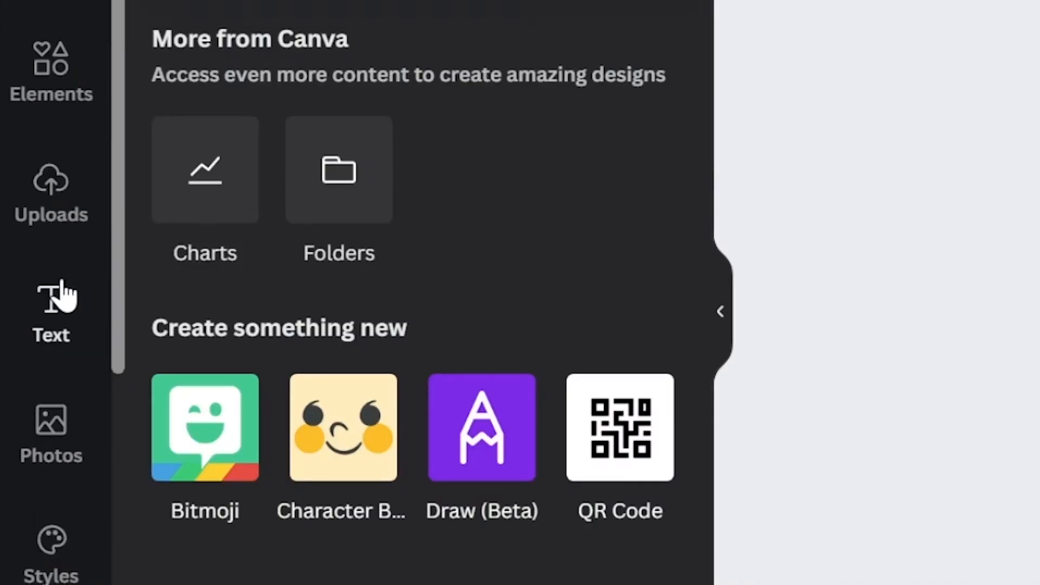
{"action": "left_click", "coordinate": [71, 97]}
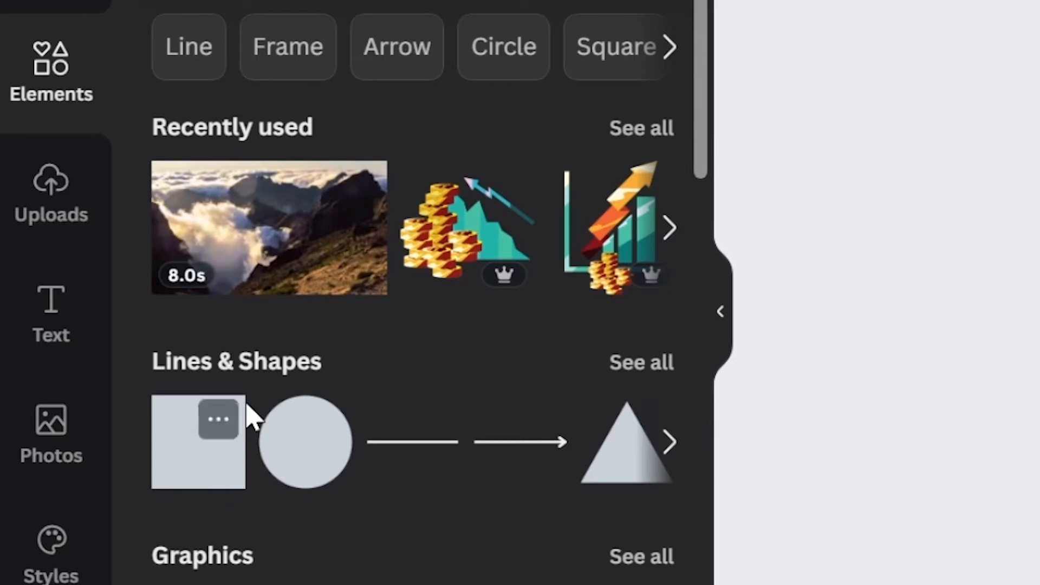
{"action": "scroll", "coordinate": [249, 416], "scroll_direction": "down", "scroll_amount": 10}
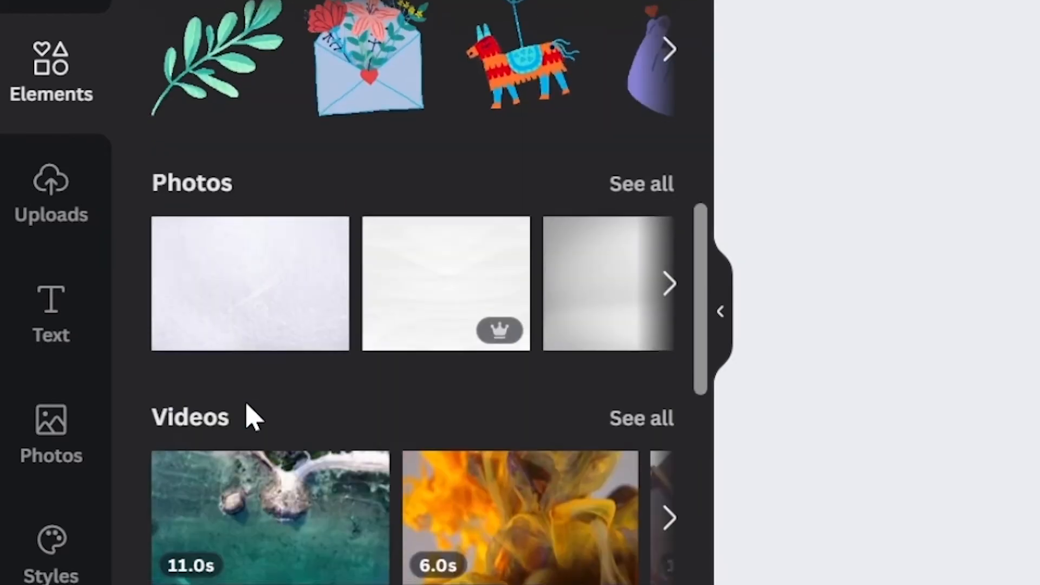
{"action": "scroll", "coordinate": [249, 417], "scroll_direction": "down", "scroll_amount": 10}
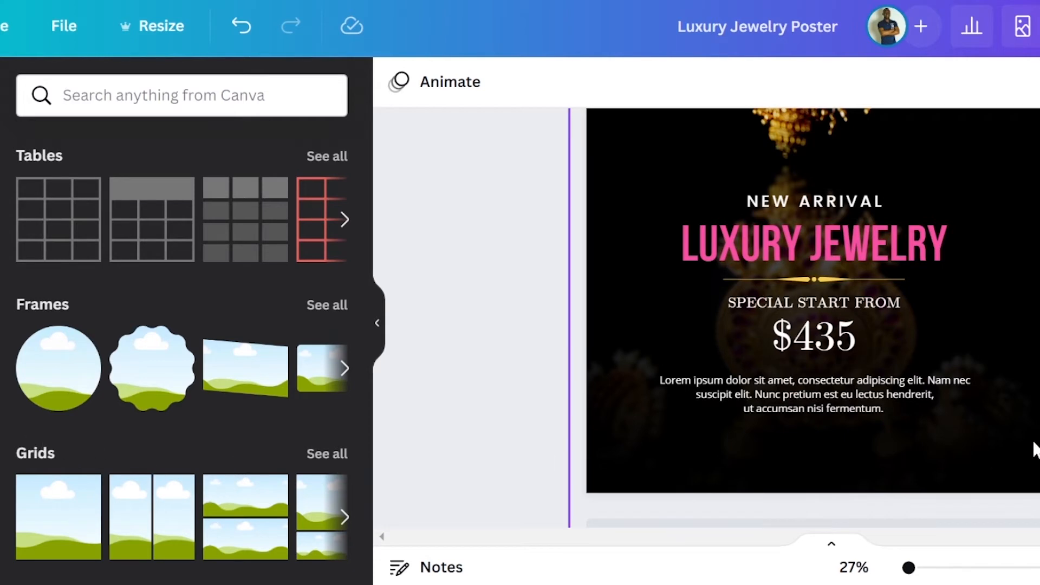
- Search the elements for "sale", filter to graphics and add the red SALE corner ribbon to the poster
{"action": "scroll", "coordinate": [873, 463], "scroll_direction": "up", "scroll_amount": 3}
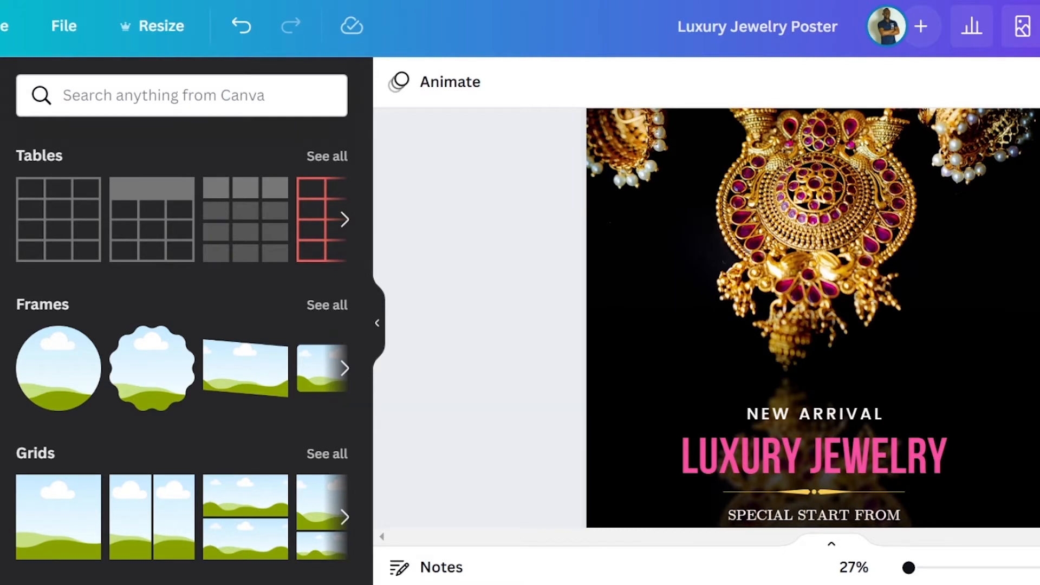
{"action": "left_click", "coordinate": [163, 95]}
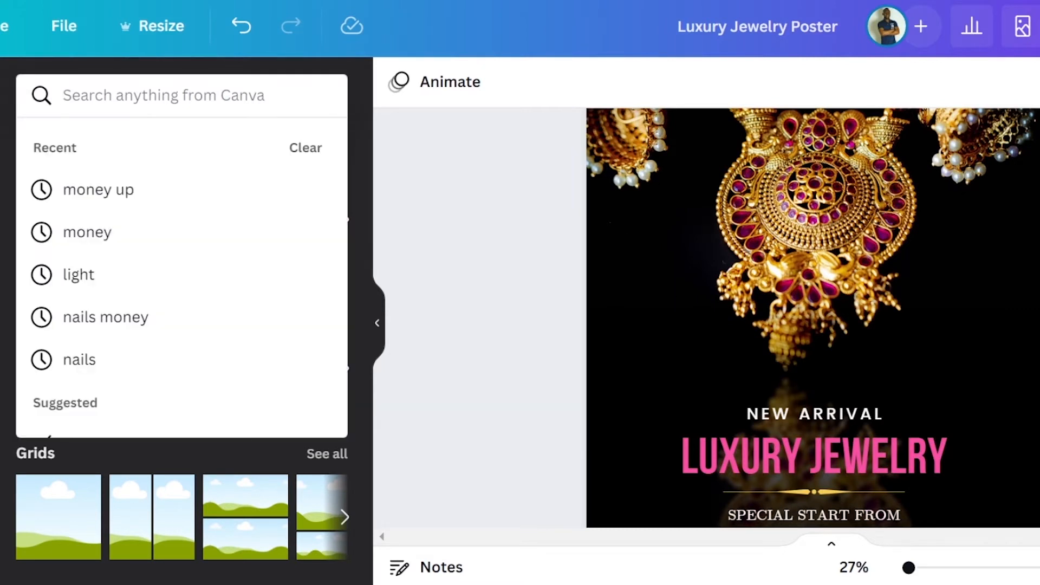
{"action": "type", "text": "sale"}
{"action": "key", "text": "Return"}
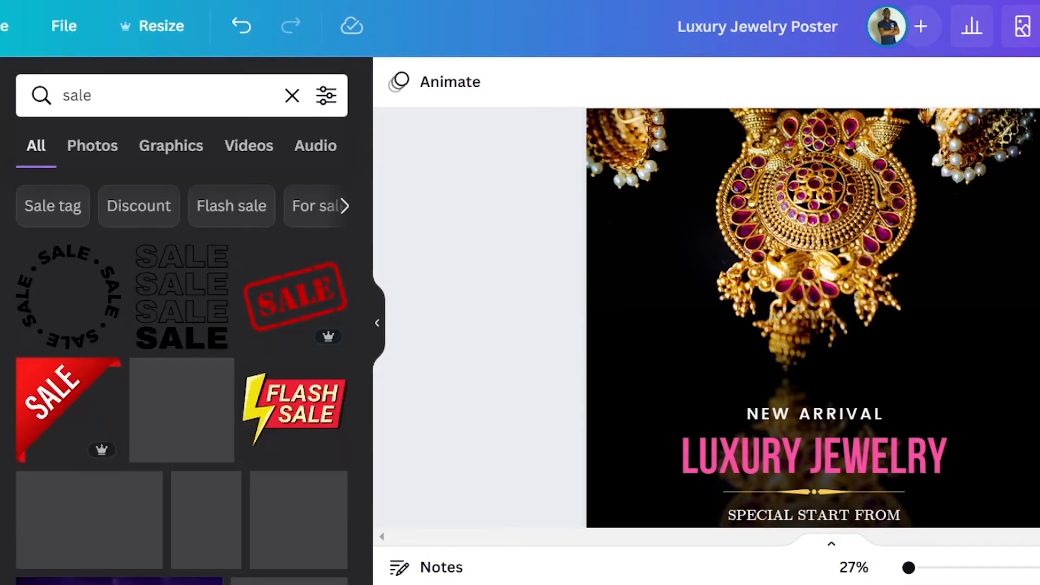
{"action": "left_click", "coordinate": [100, 148]}
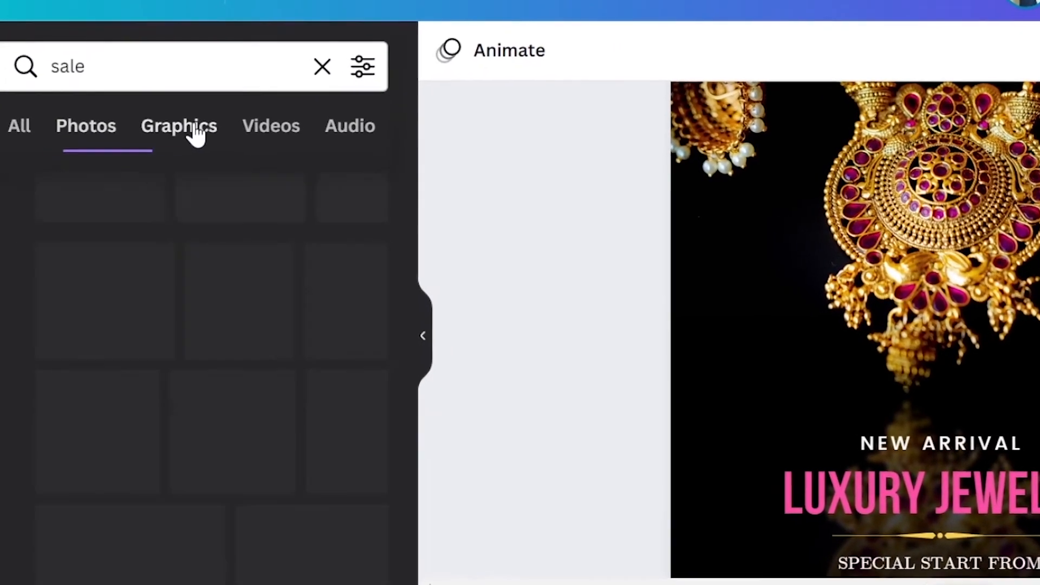
{"action": "left_click", "coordinate": [196, 133]}
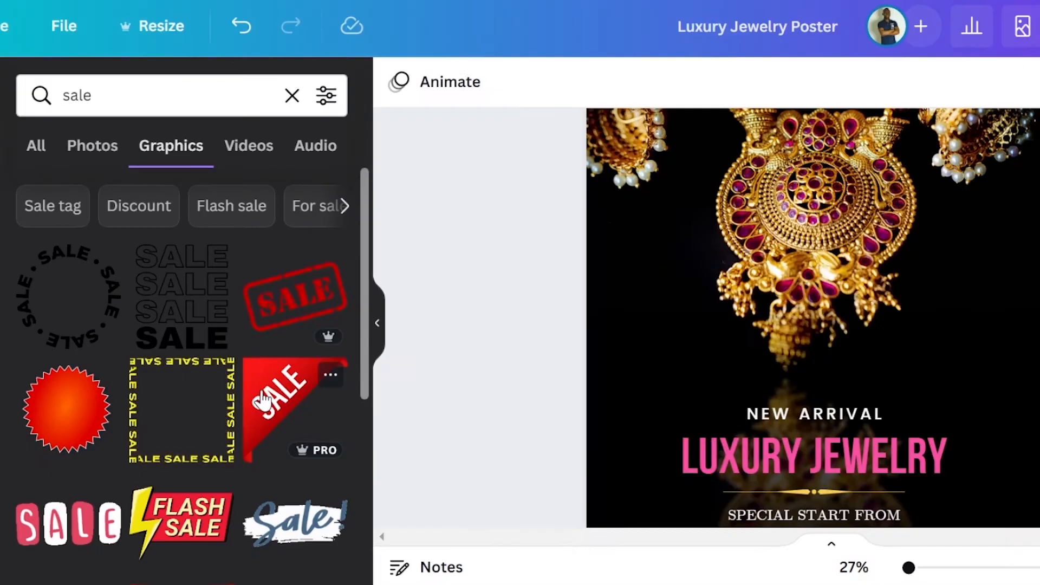
{"action": "left_click", "coordinate": [379, 449]}
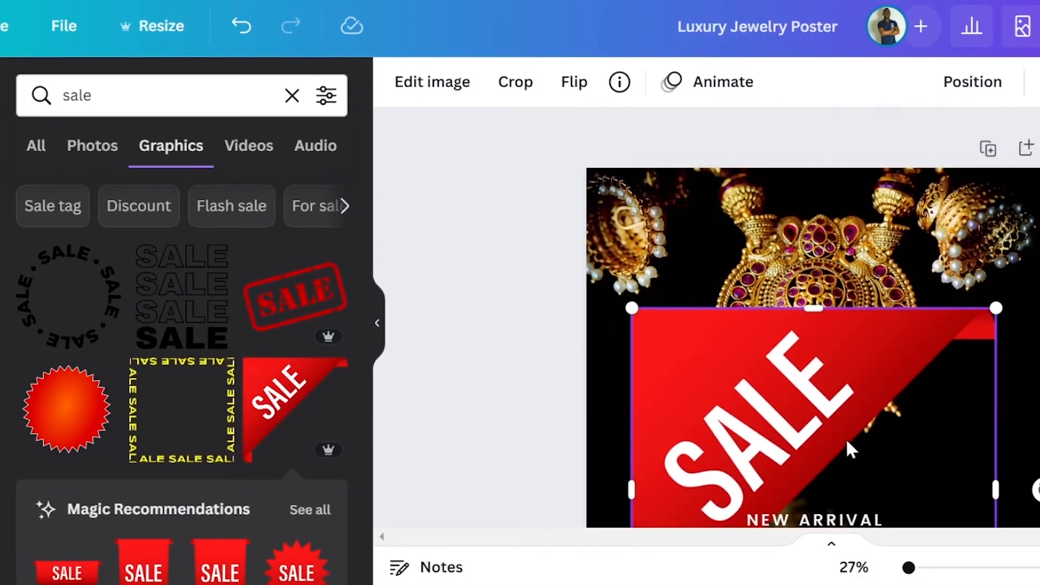
- Position the SALE ribbon in the poster's upper-left corner and shrink it until it clears the central necklace
{"action": "left_click_drag", "start_coordinate": [767, 425], "coordinate": [725, 269]}
{"action": "scroll", "coordinate": [880, 363], "scroll_direction": "down", "scroll_amount": 4}
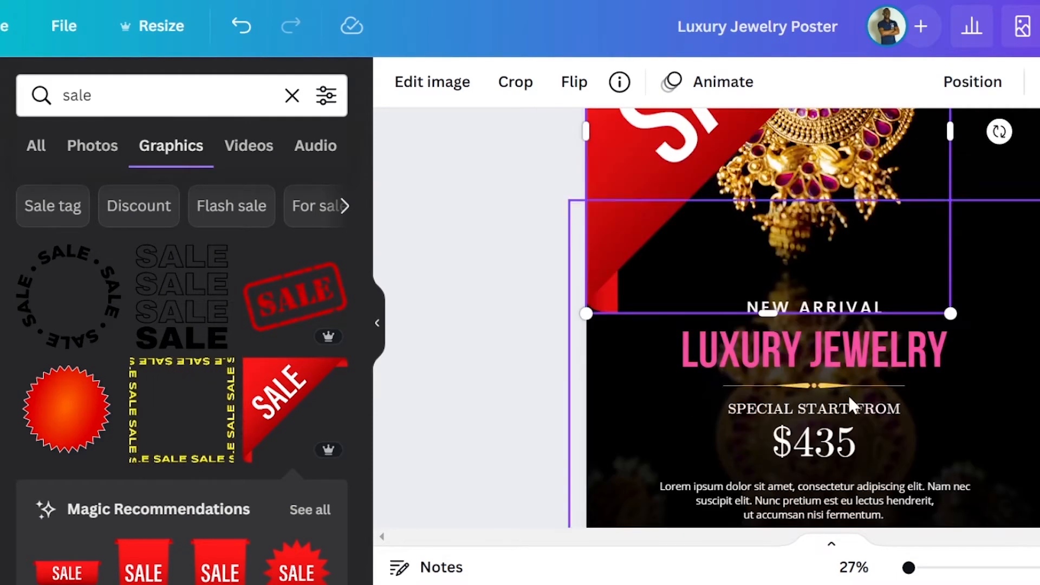
{"action": "left_click_drag", "start_coordinate": [949, 309], "coordinate": [804, 166]}
{"action": "scroll", "coordinate": [804, 217], "scroll_direction": "up", "scroll_amount": 4}
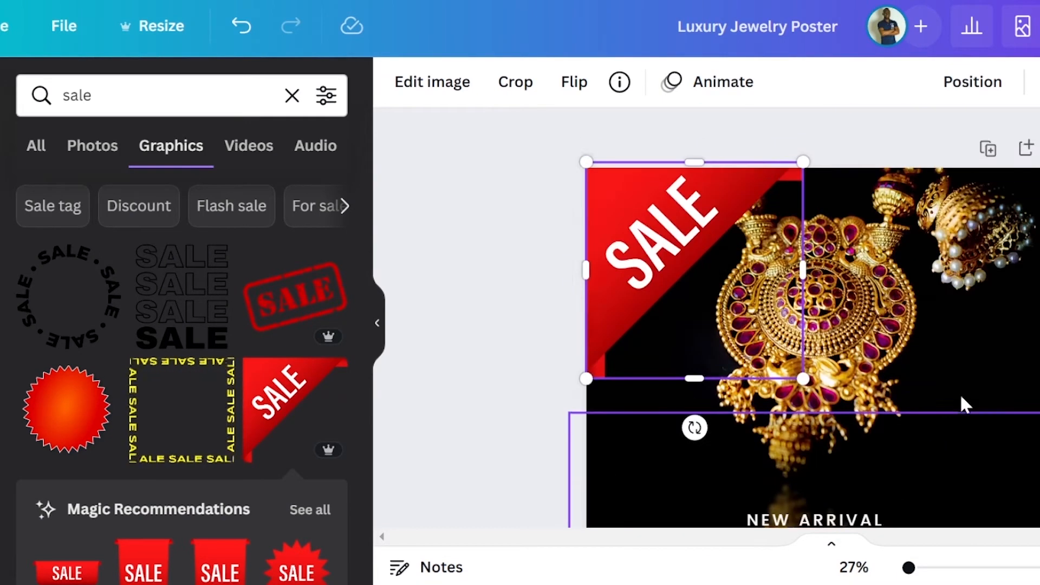
{"action": "left_click_drag", "start_coordinate": [802, 379], "coordinate": [715, 282]}
{"action": "left_click", "coordinate": [1002, 322]}
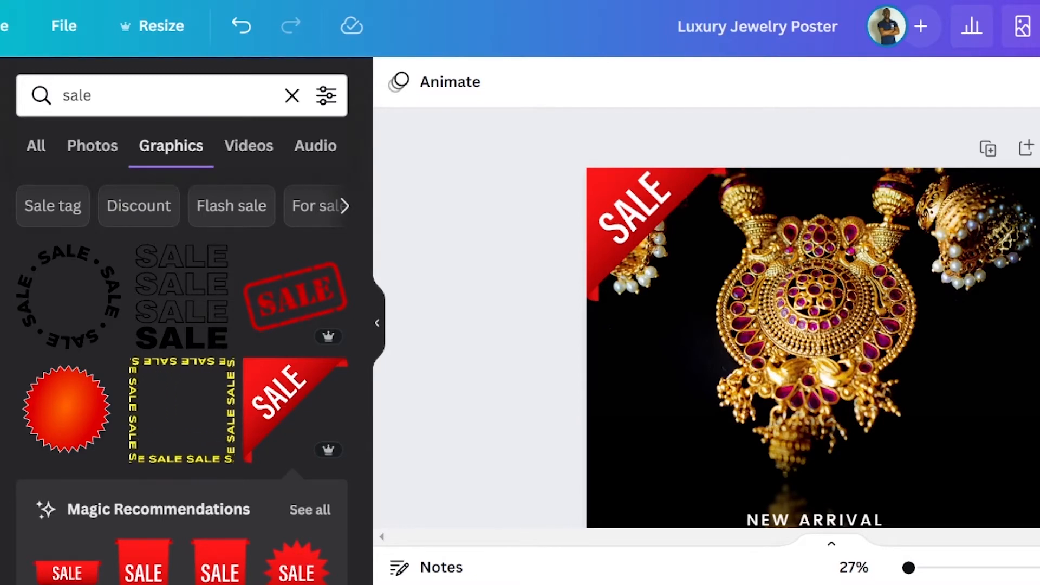
- Duplicate the NEW ARRIVAL text by copying and pasting it, and delete the duplicate
{"action": "scroll", "coordinate": [813, 317], "scroll_direction": "down", "scroll_amount": 3}
{"action": "scroll", "coordinate": [812, 317], "scroll_direction": "up", "scroll_amount": 2}
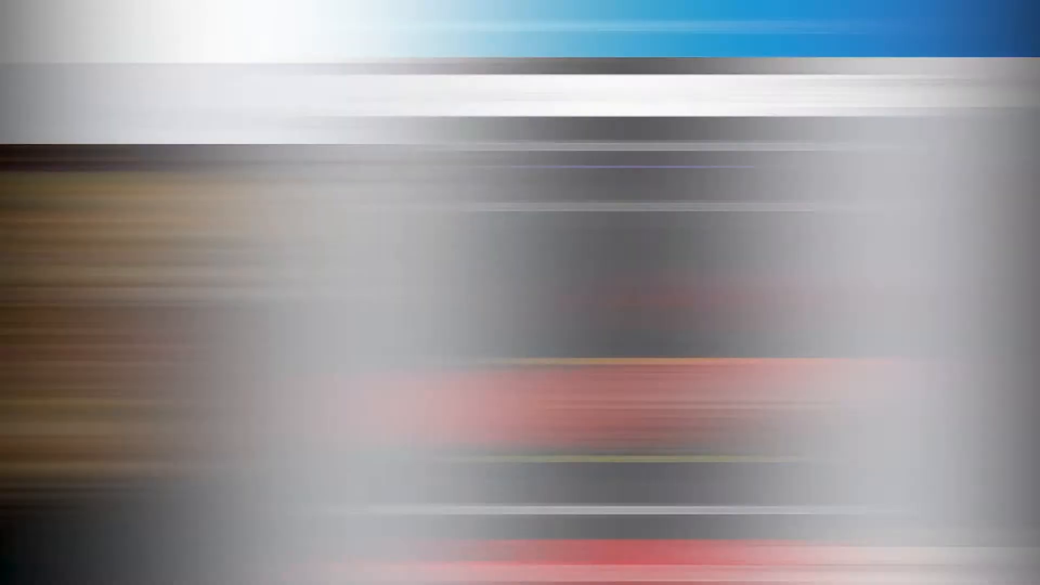
{"action": "scroll", "coordinate": [867, 325], "scroll_direction": "down", "scroll_amount": 2}
{"action": "scroll", "coordinate": [891, 386], "scroll_direction": "down", "scroll_amount": 4}
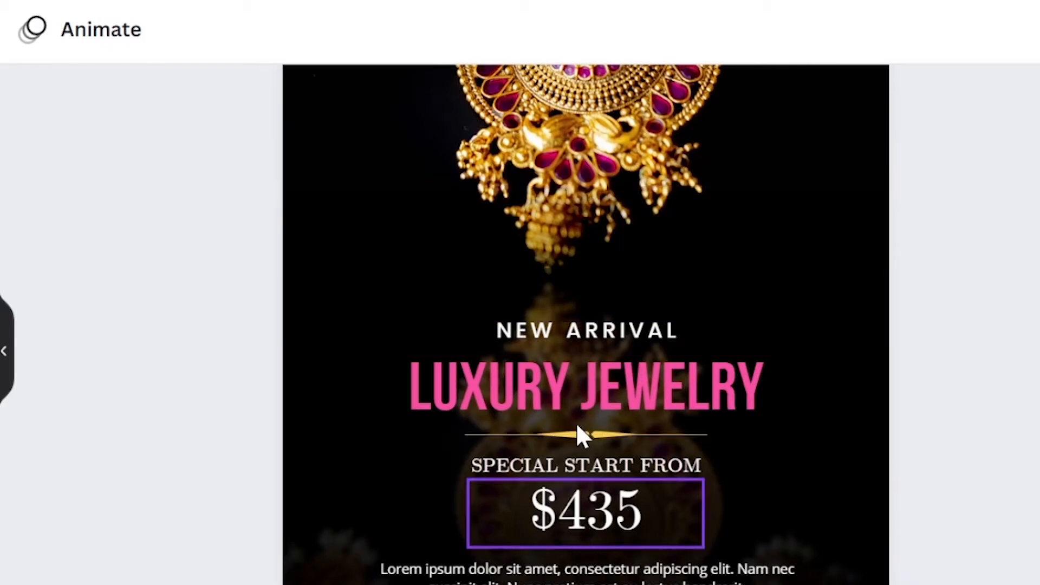
{"action": "left_click", "coordinate": [585, 332]}
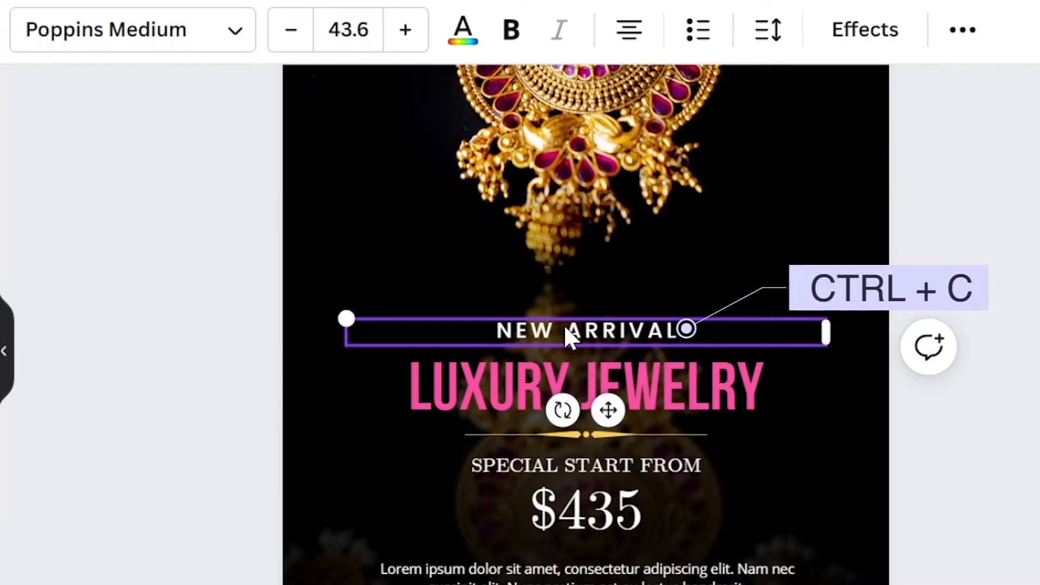
{"action": "key", "text": "ctrl+v"}
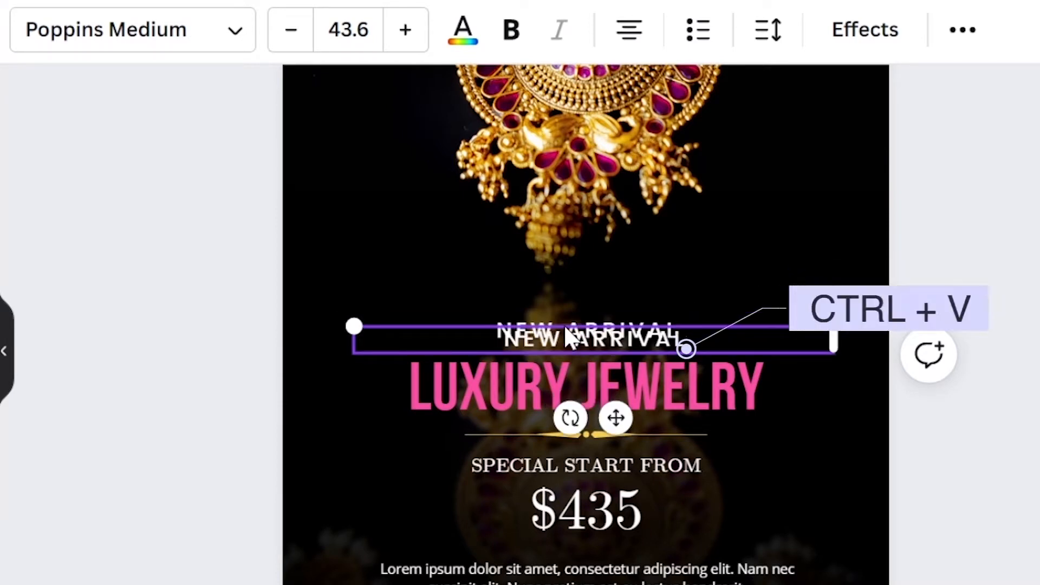
{"action": "key", "text": "Delete"}
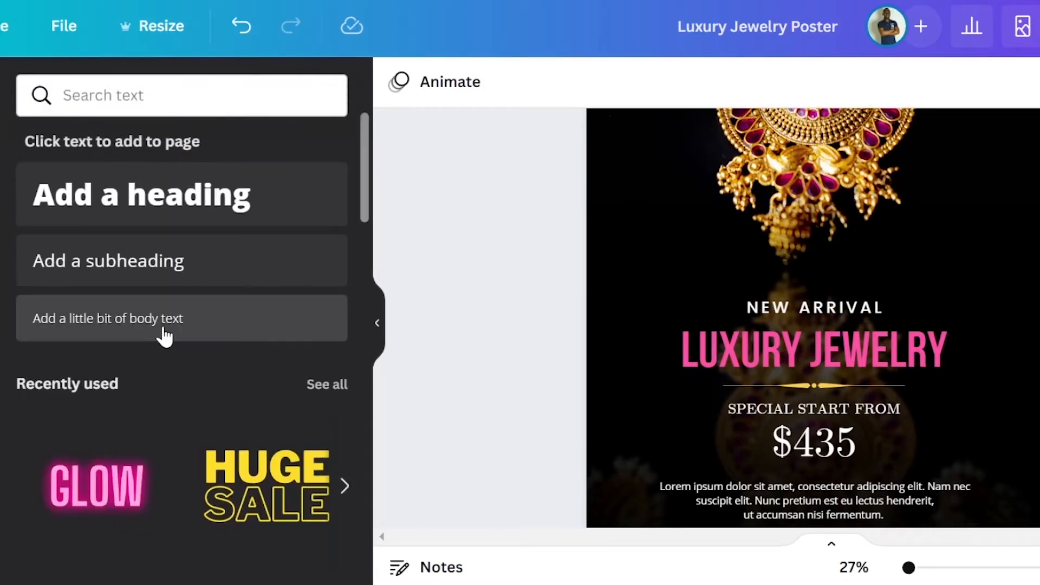
- Add the pink neon GLOW text style to the poster and change its wording to 2022
{"action": "scroll", "coordinate": [162, 335], "scroll_direction": "down", "scroll_amount": 2}
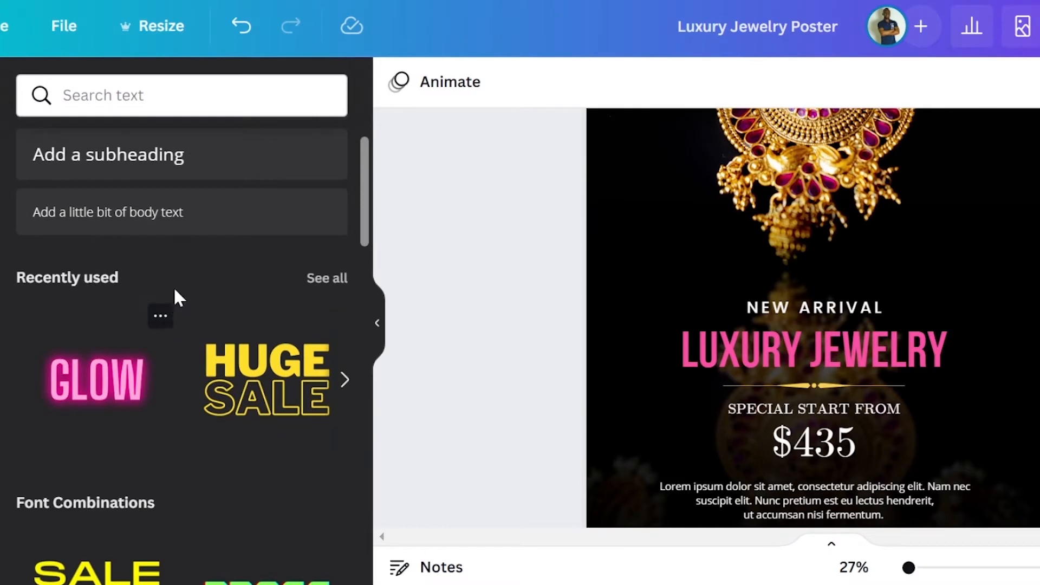
{"action": "scroll", "coordinate": [249, 365], "scroll_direction": "down", "scroll_amount": 4}
{"action": "scroll", "coordinate": [284, 406], "scroll_direction": "down", "scroll_amount": 4}
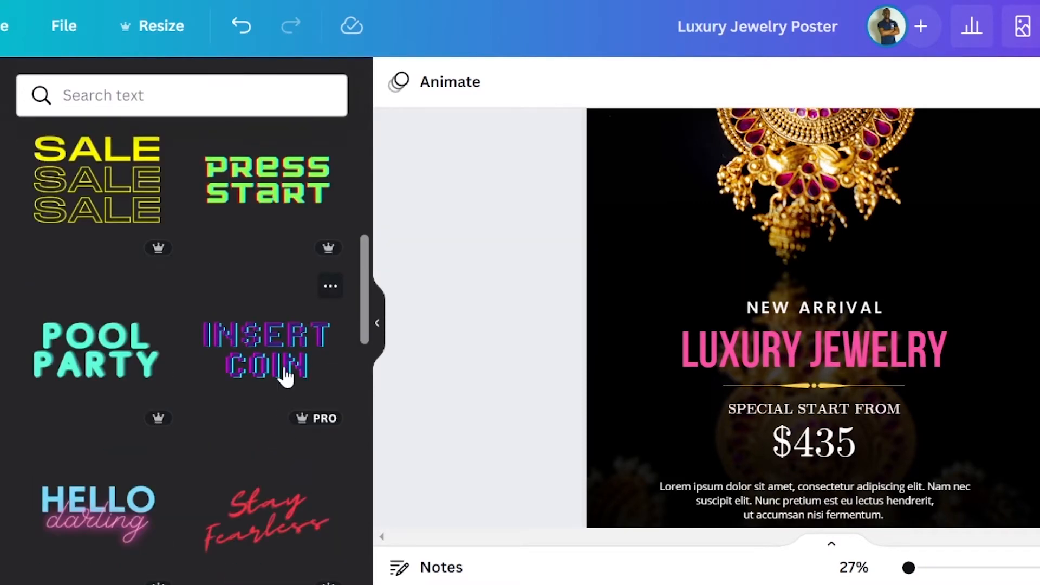
{"action": "scroll", "coordinate": [179, 428], "scroll_direction": "down", "scroll_amount": 6}
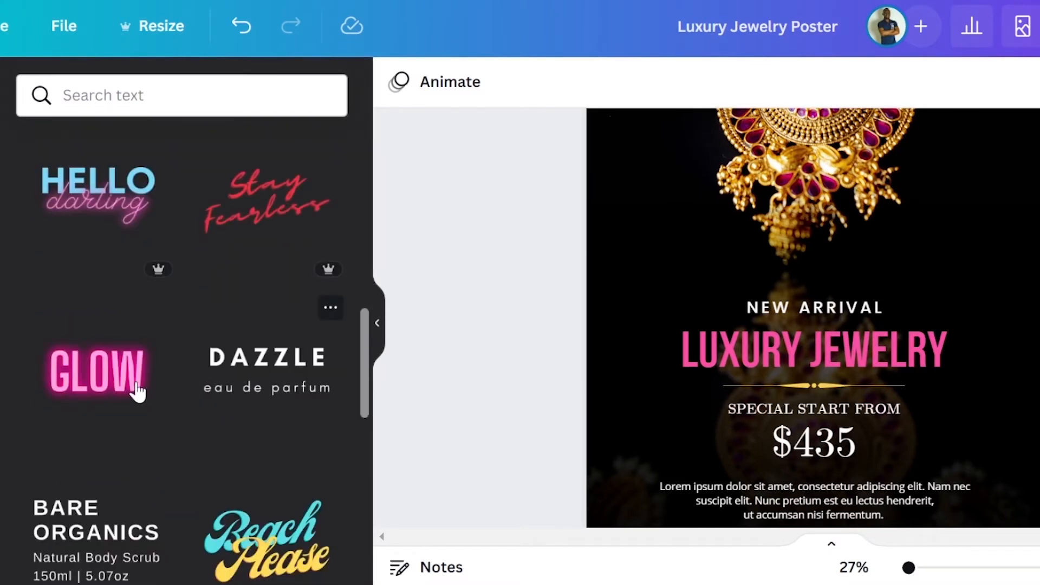
{"action": "left_click", "coordinate": [97, 387]}
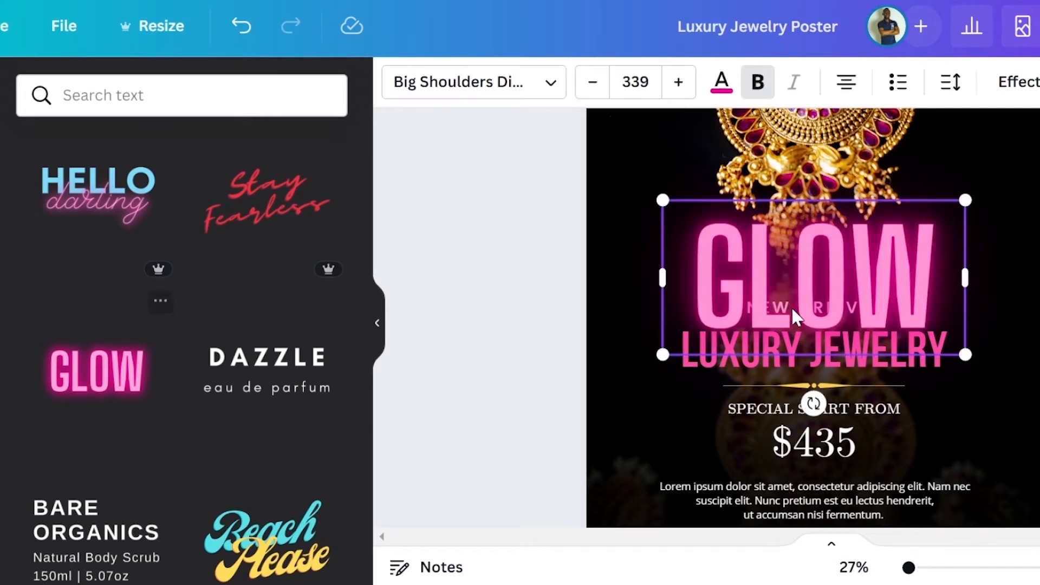
{"action": "double_click", "coordinate": [850, 277]}
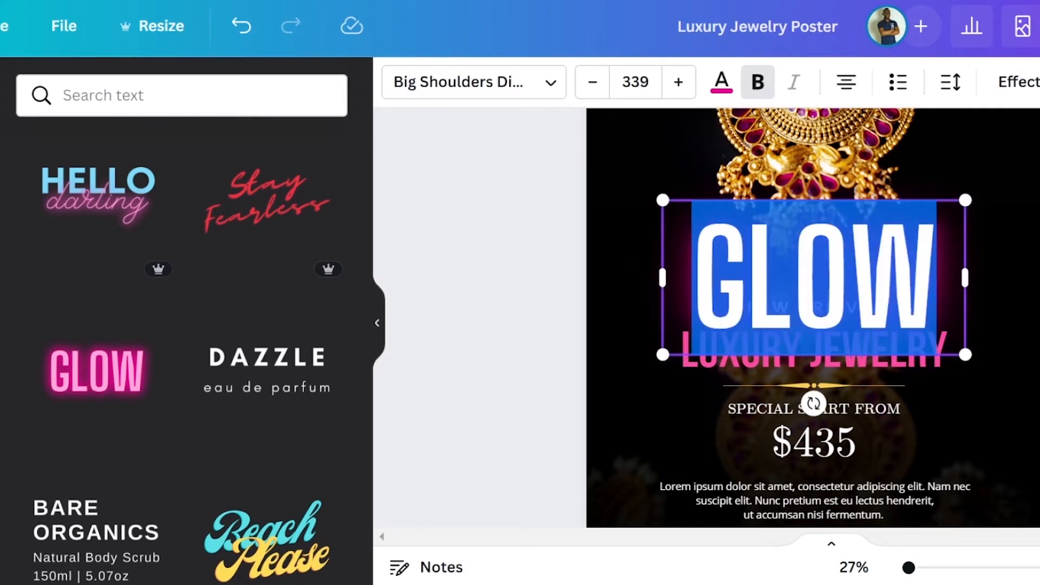
{"action": "type", "text": "2022"}
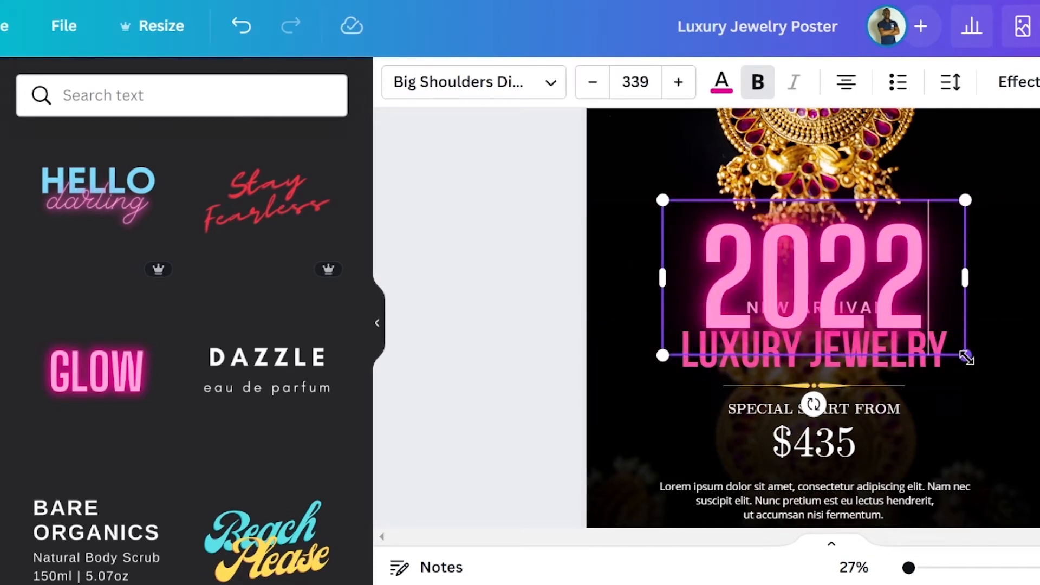
- Shrink the 2022 text to a font size of about 67.5 and centre it just above NEW ARRIVAL
{"action": "left_click_drag", "start_coordinate": [965, 356], "coordinate": [722, 229]}
{"action": "left_click_drag", "start_coordinate": [708, 278], "coordinate": [838, 341]}
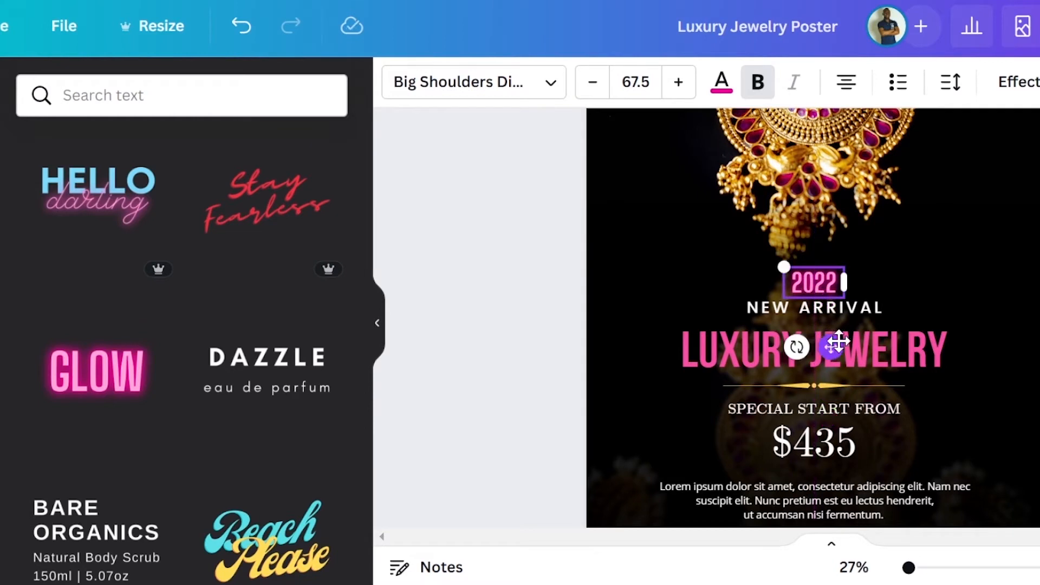
{"action": "left_click", "coordinate": [973, 279]}
{"action": "left_click", "coordinate": [1029, 149]}
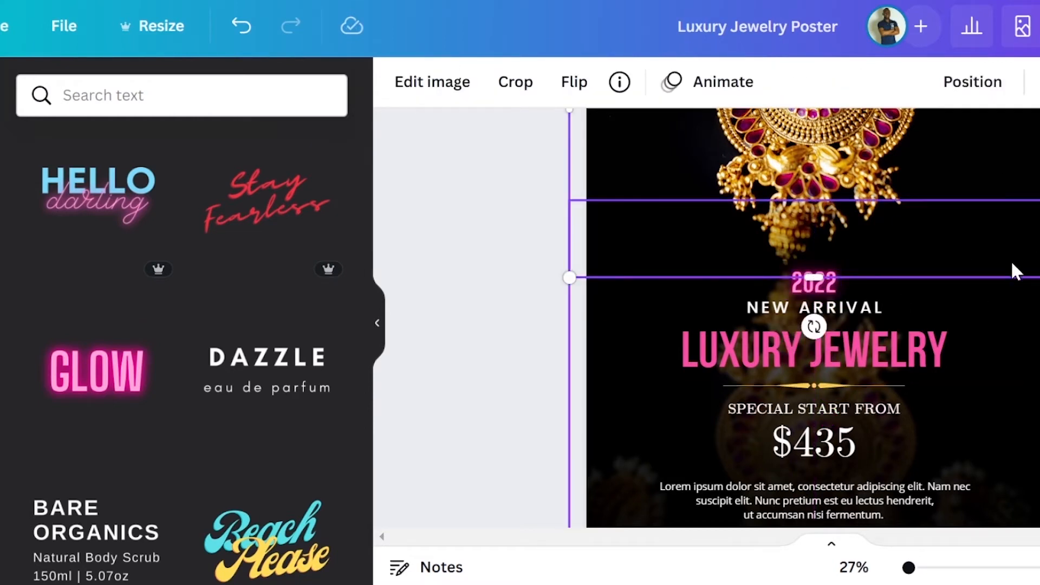
{"action": "left_click", "coordinate": [1038, 171]}
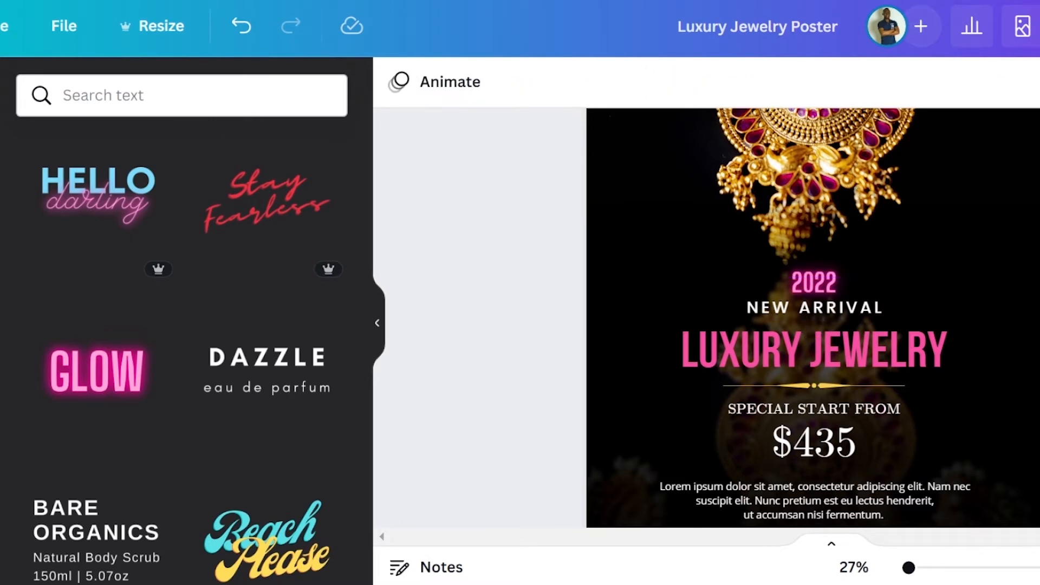
{"action": "scroll", "coordinate": [1001, 444], "scroll_direction": "up", "scroll_amount": 2}
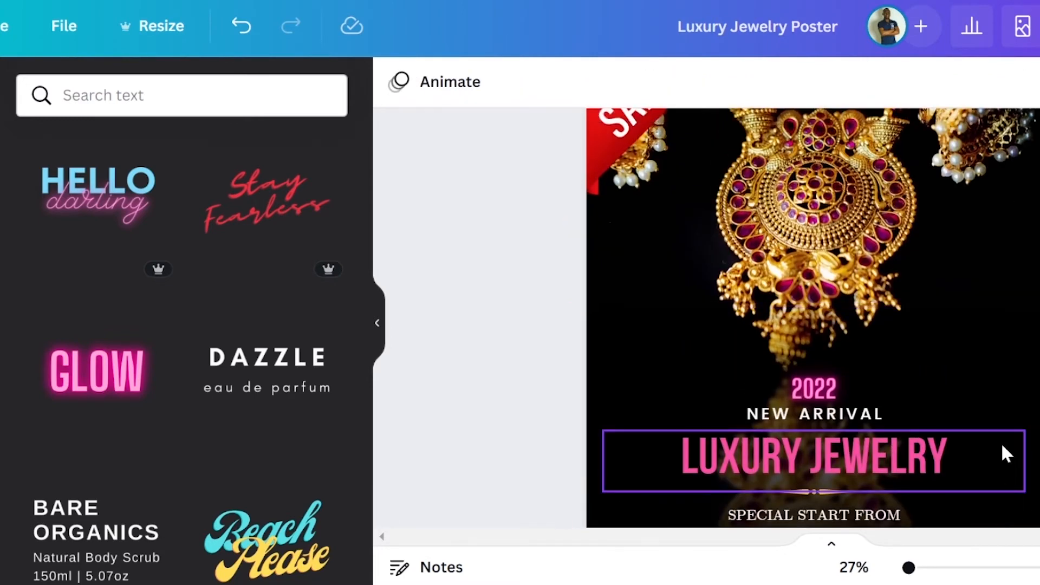
{"action": "scroll", "coordinate": [1001, 443], "scroll_direction": "down", "scroll_amount": 3}
{"action": "scroll", "coordinate": [1000, 443], "scroll_direction": "up", "scroll_amount": 3}
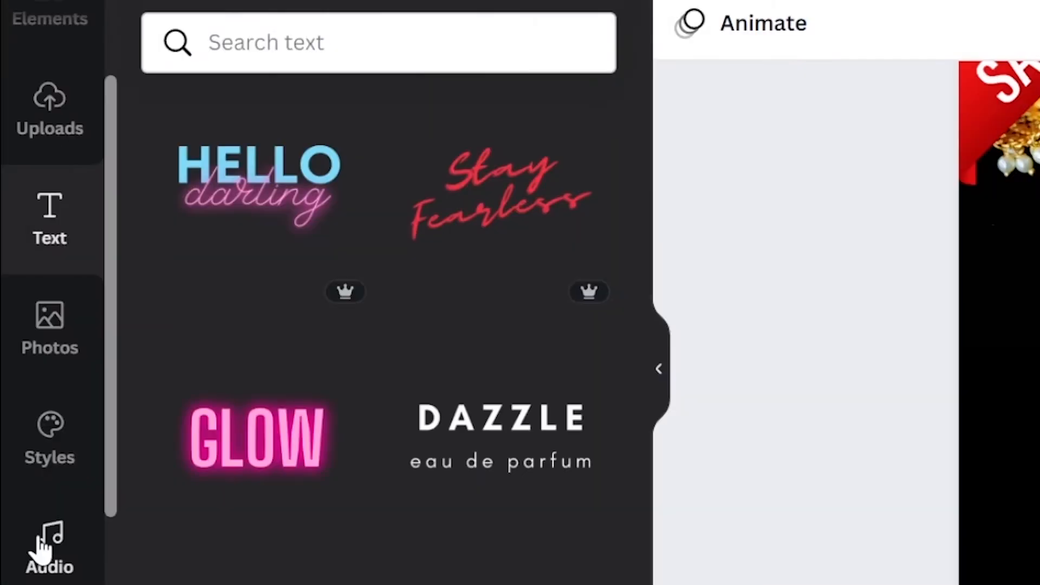
- Find Upbeat tracks in the audio library and add "Over the Bridge" to the poster
{"action": "left_click", "coordinate": [41, 552]}
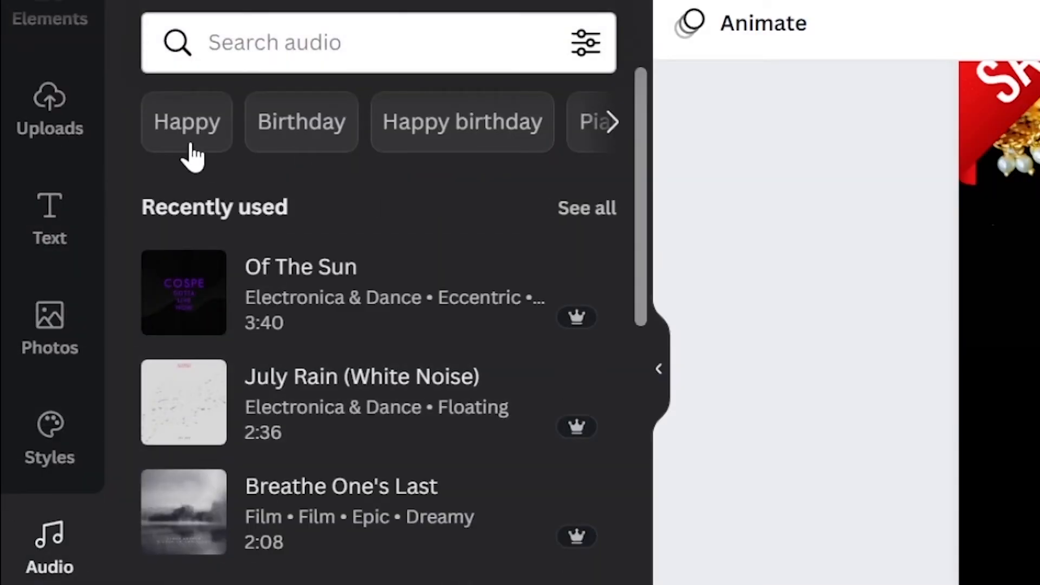
{"action": "left_click", "coordinate": [614, 128]}
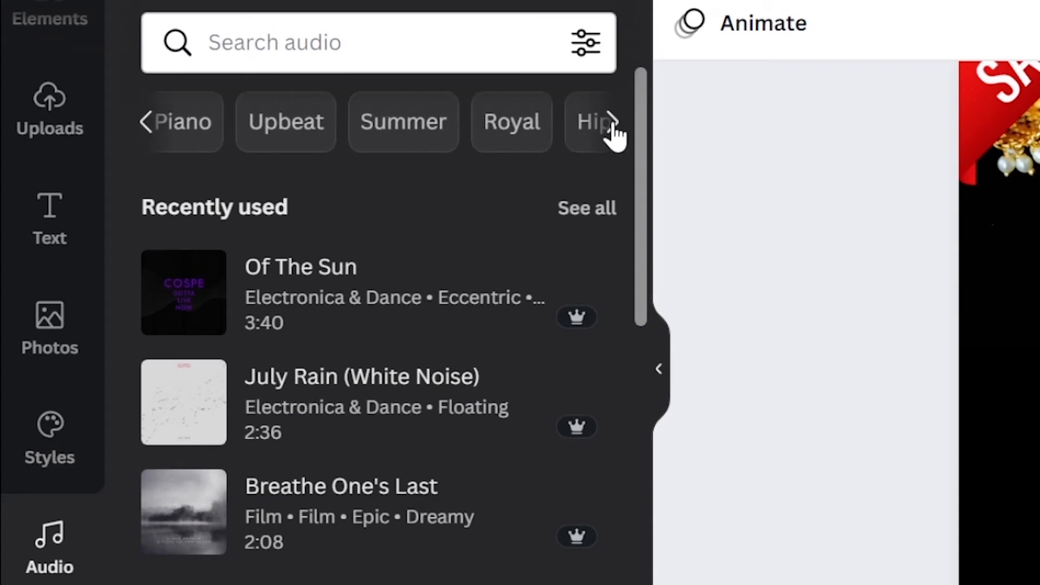
{"action": "left_click", "coordinate": [255, 122]}
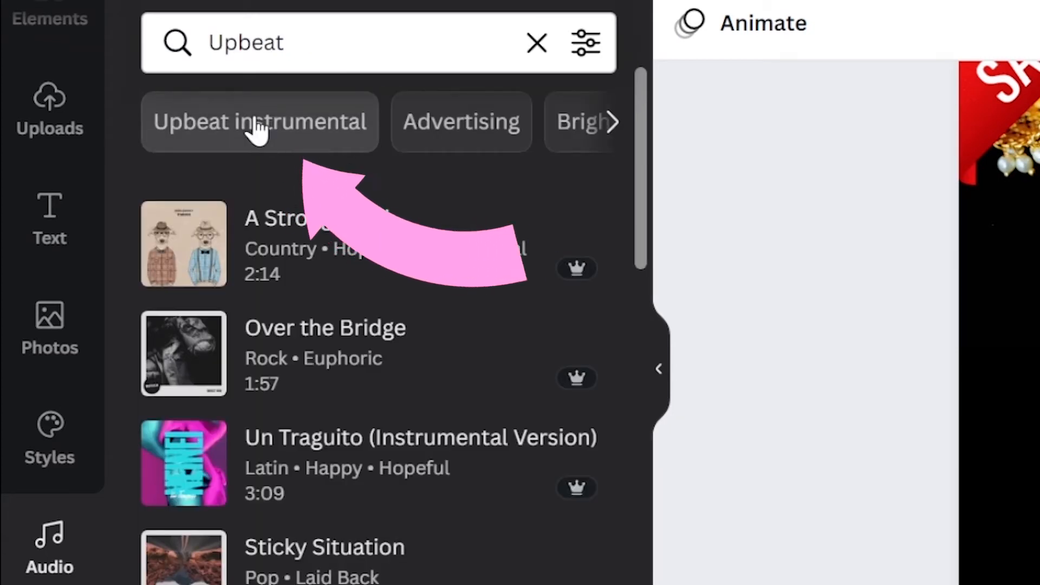
{"action": "left_click", "coordinate": [346, 373]}
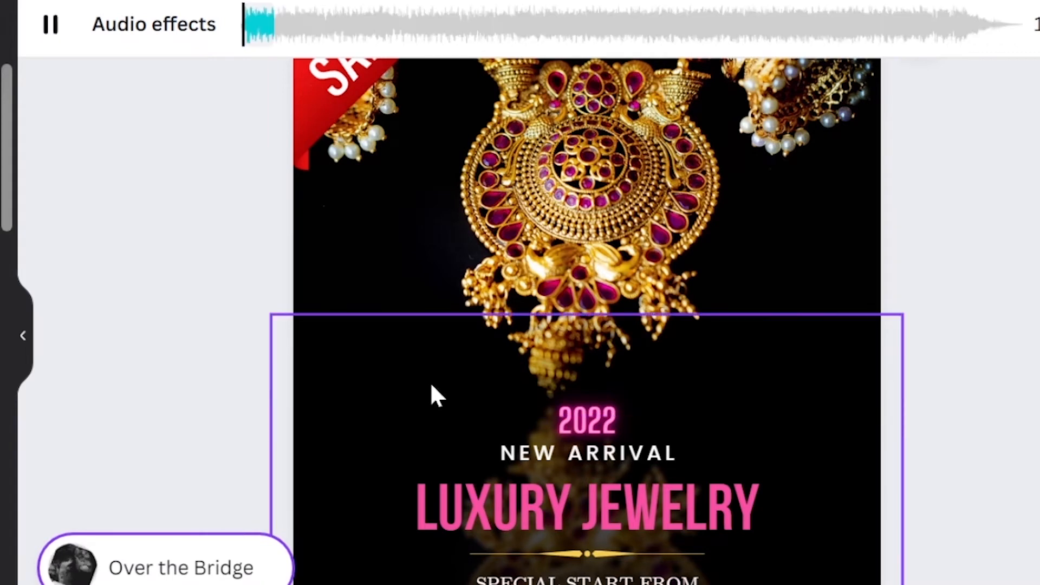
- Shift the played section of "Over the Bridge" to near the middle of the track and mute its volume
{"action": "left_click", "coordinate": [130, 568]}
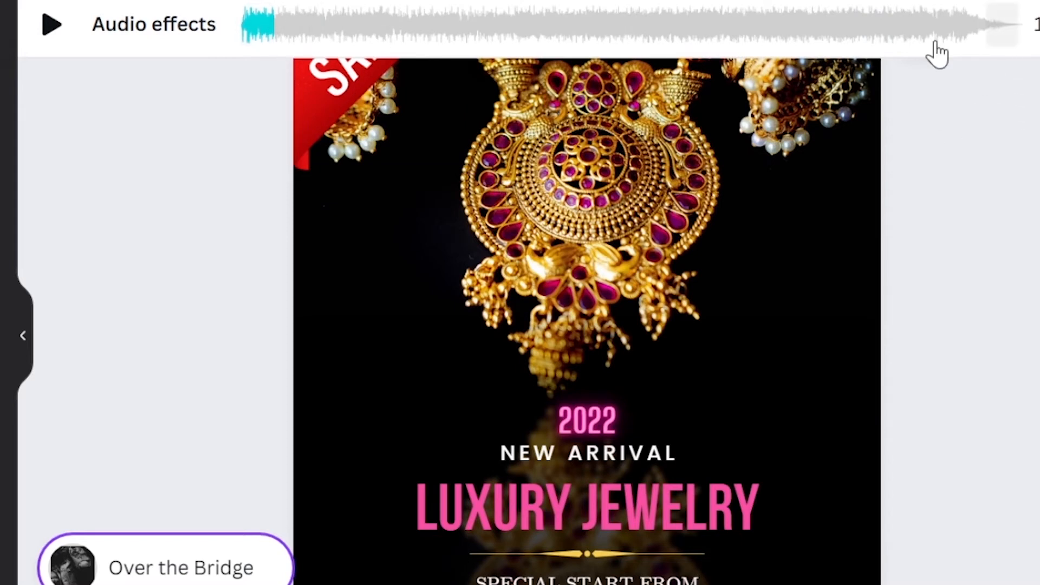
{"action": "left_click_drag", "start_coordinate": [254, 24], "coordinate": [648, 23]}
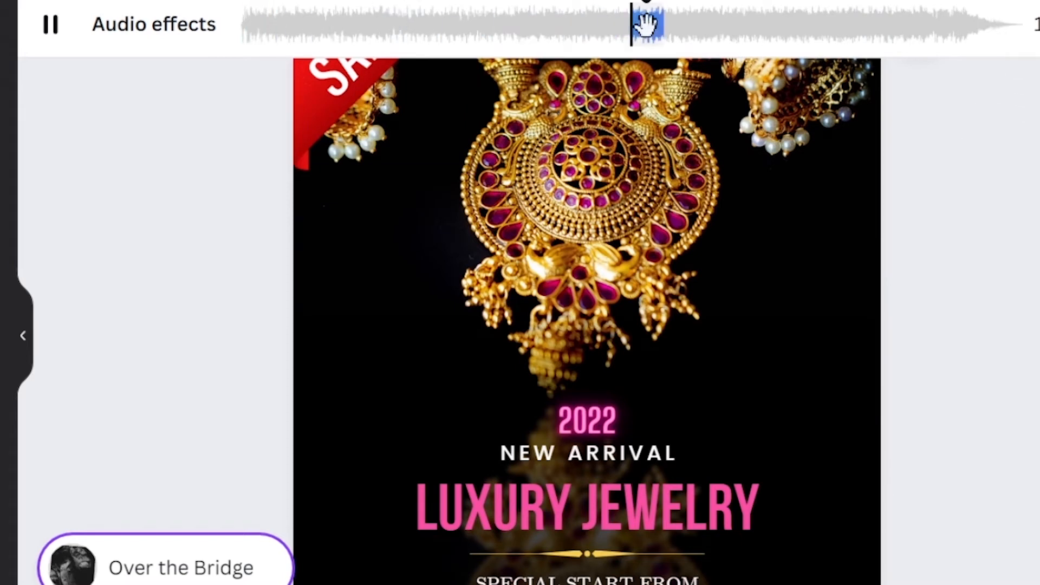
{"action": "left_click", "coordinate": [578, 39]}
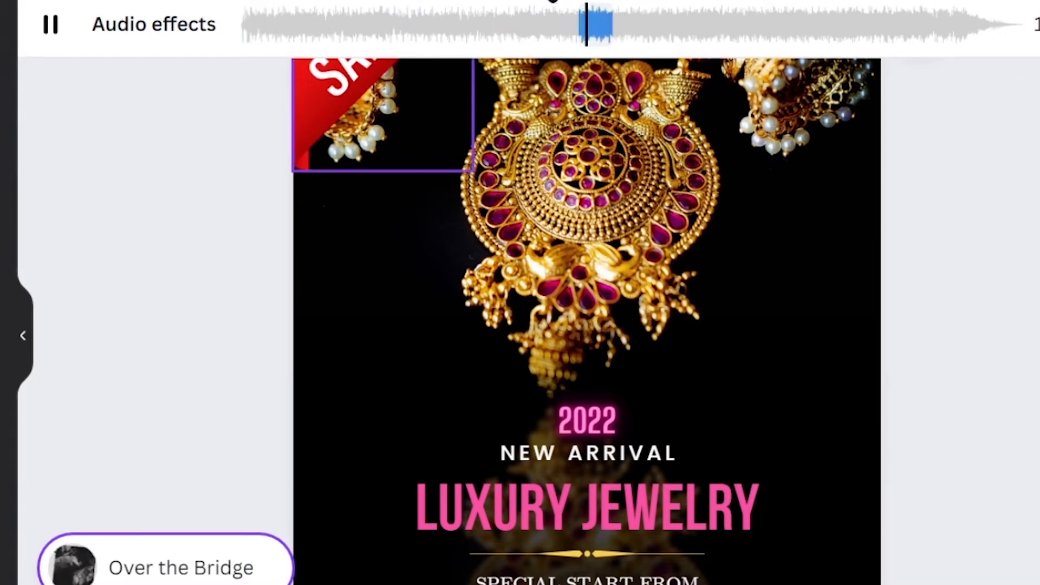
{"action": "left_click", "coordinate": [1038, 25]}
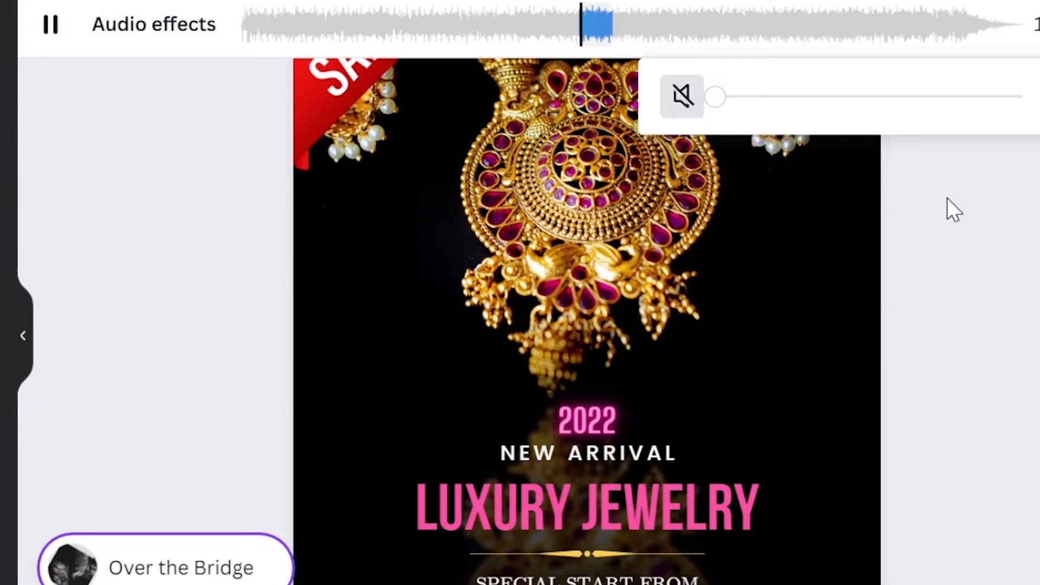
{"action": "left_click", "coordinate": [1038, 24]}
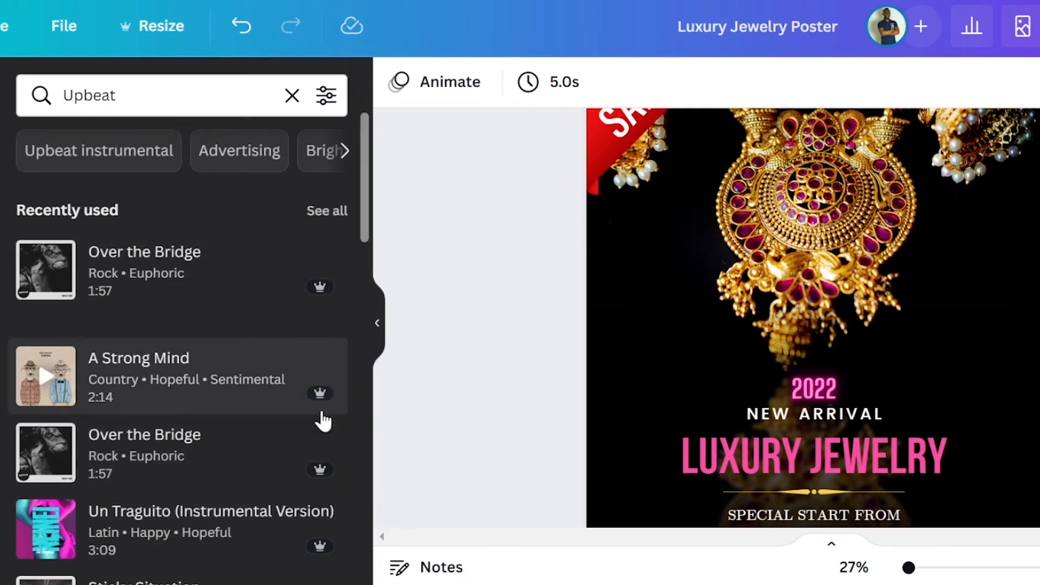
{"action": "mouse_move", "coordinate": [318, 400]}
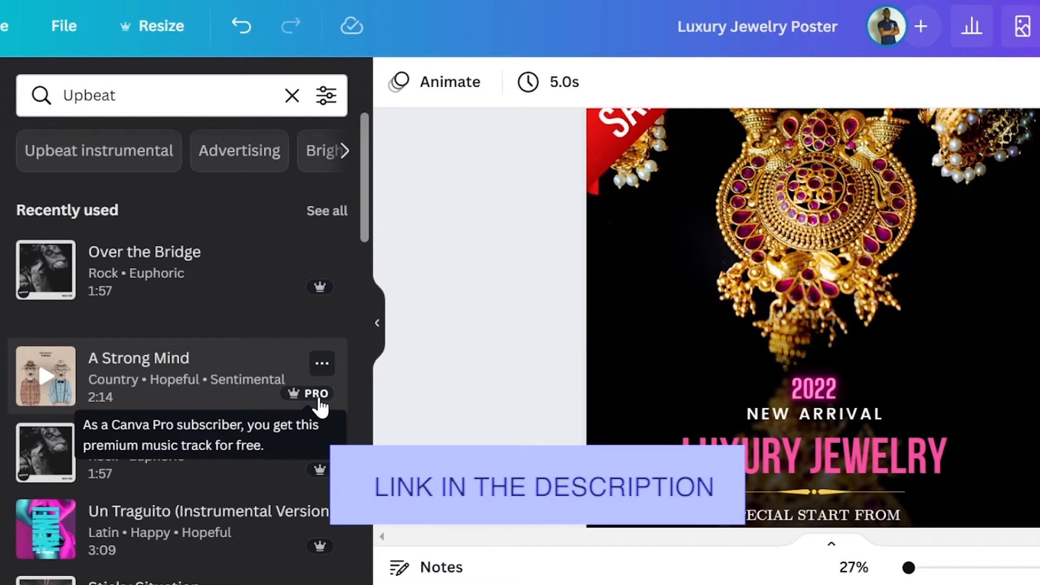
- Add the track "Un Traguito (Instrumental Version)" to the poster and set the page's duration to 30.0 seconds
{"action": "left_click", "coordinate": [239, 534]}
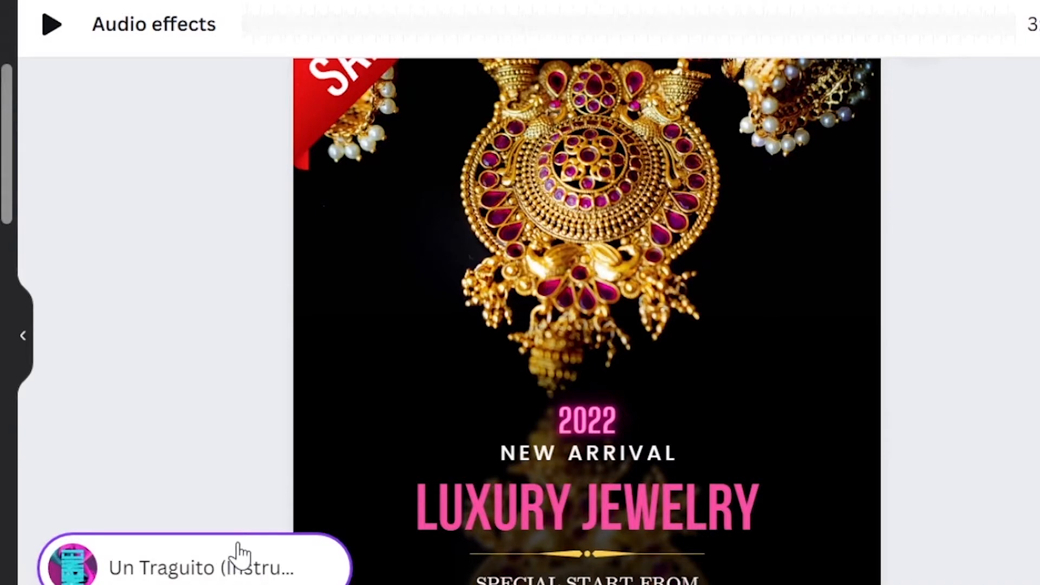
{"action": "left_click", "coordinate": [1038, 25]}
{"action": "left_click", "coordinate": [1014, 295]}
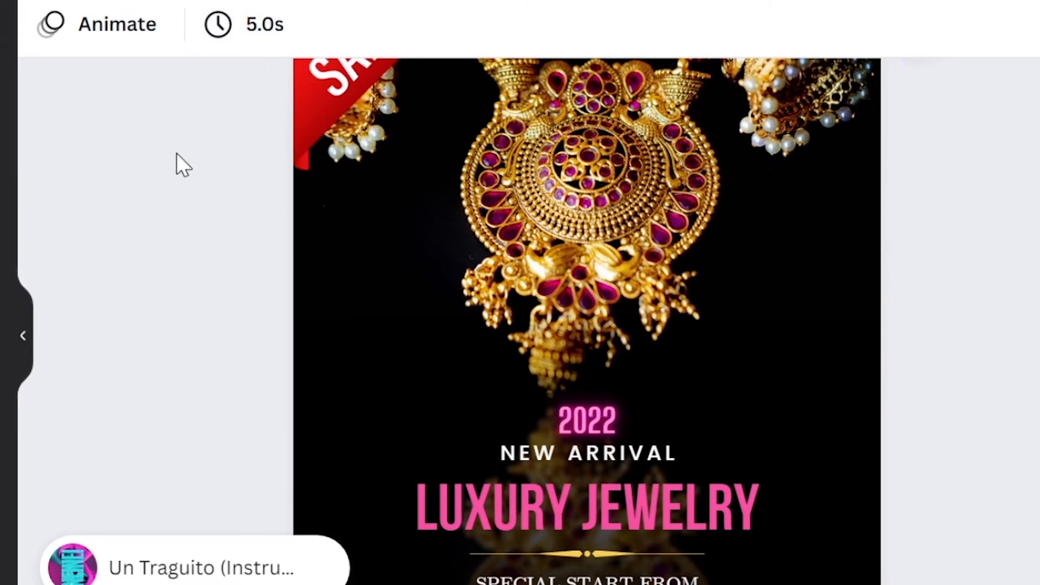
{"action": "left_click", "coordinate": [244, 27]}
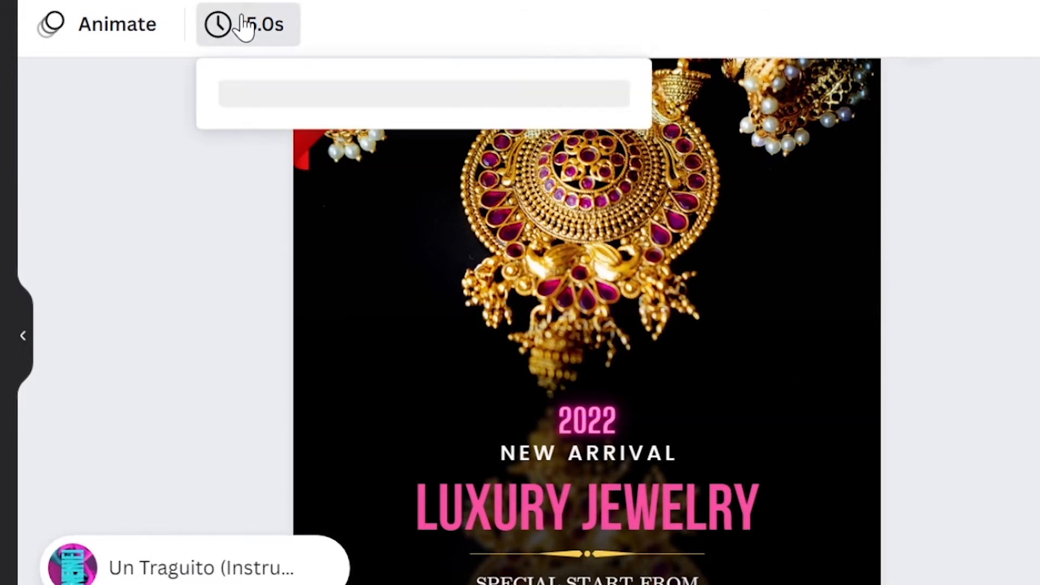
{"action": "left_click_drag", "start_coordinate": [285, 152], "coordinate": [515, 147]}
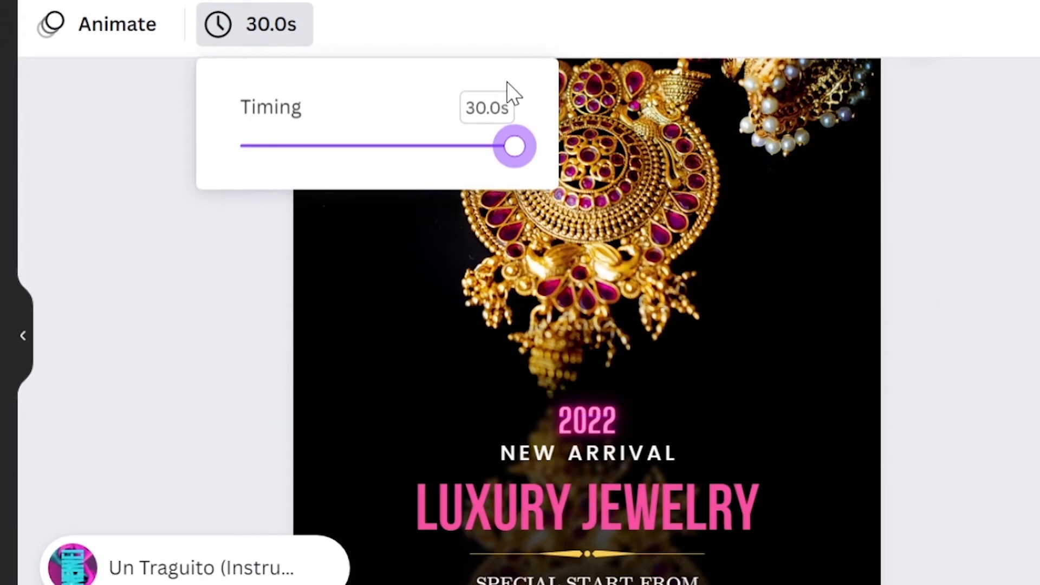
- Duplicate the poster page and look over the copy
{"action": "scroll", "coordinate": [976, 326], "scroll_direction": "up", "scroll_amount": 3}
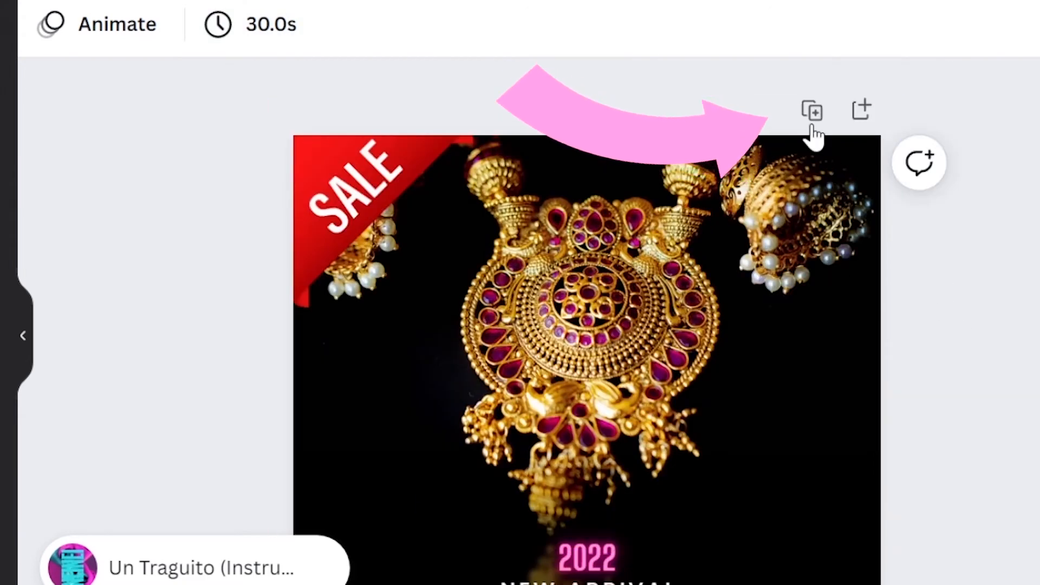
{"action": "left_click", "coordinate": [812, 111]}
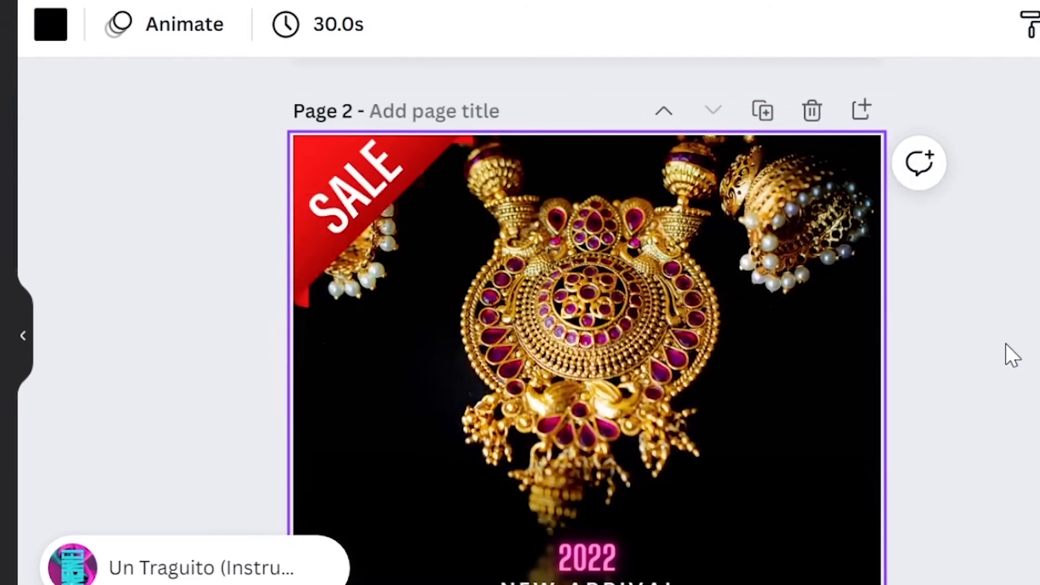
{"action": "scroll", "coordinate": [1006, 353], "scroll_direction": "down", "scroll_amount": 5}
{"action": "scroll", "coordinate": [974, 342], "scroll_direction": "down", "scroll_amount": 8}
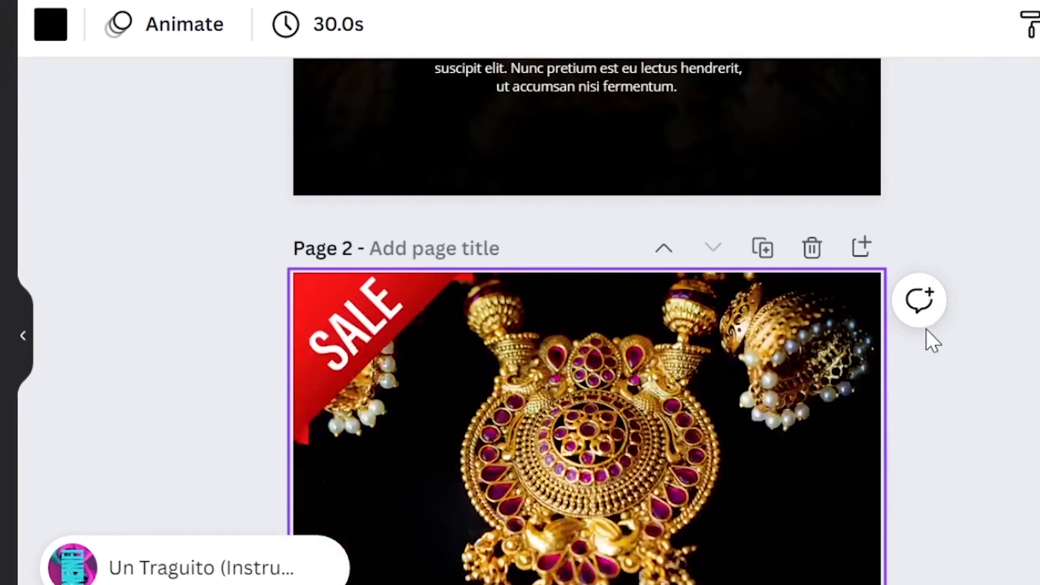
{"action": "scroll", "coordinate": [884, 399], "scroll_direction": "down", "scroll_amount": 4}
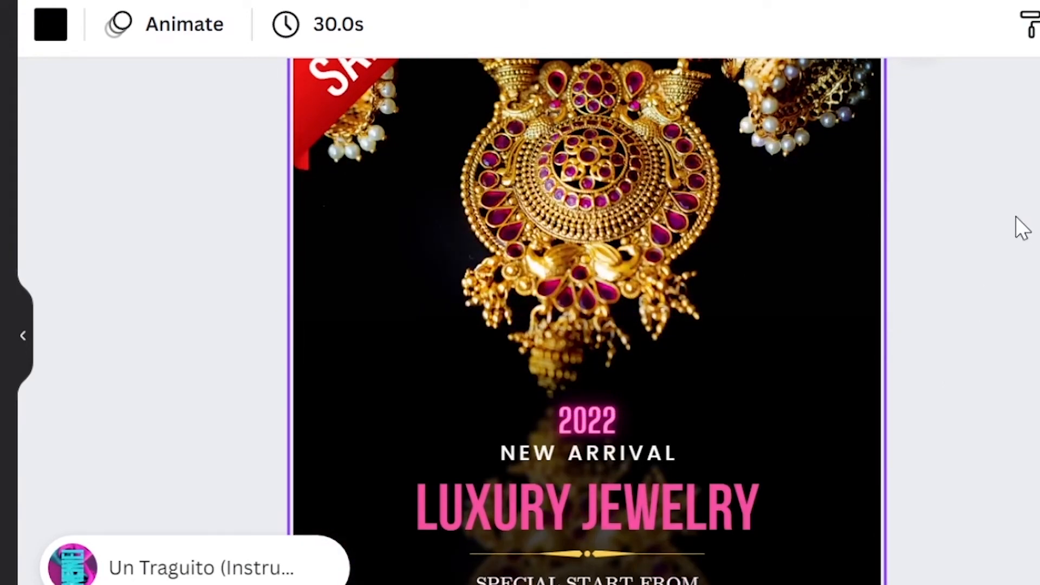
- Open the design's download options and review the MP4 Video file type and the page selection
{"action": "left_click", "coordinate": [1037, 2]}
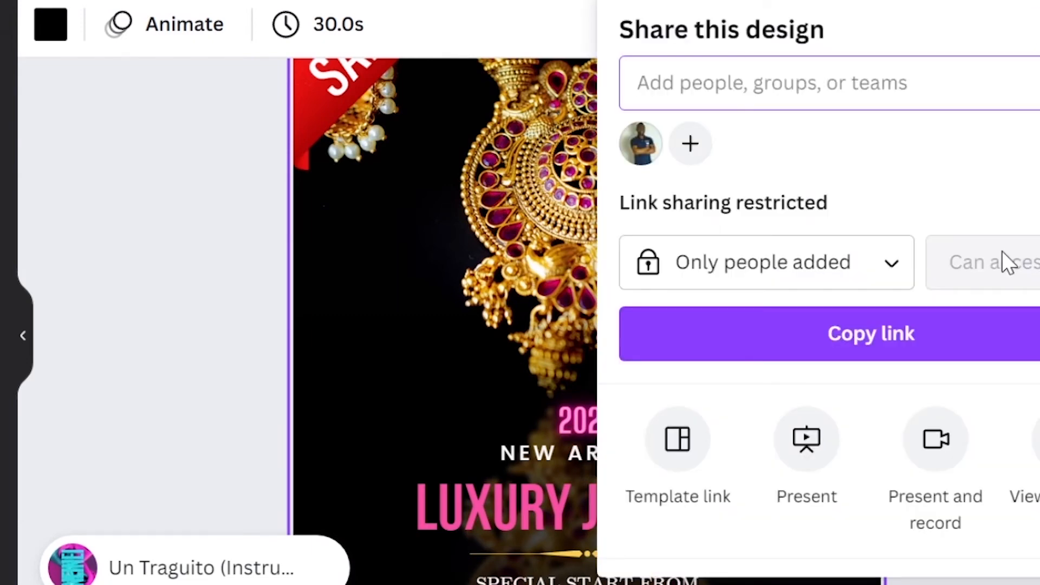
{"action": "scroll", "coordinate": [1006, 262], "scroll_direction": "down", "scroll_amount": 3}
{"action": "left_click", "coordinate": [964, 339]}
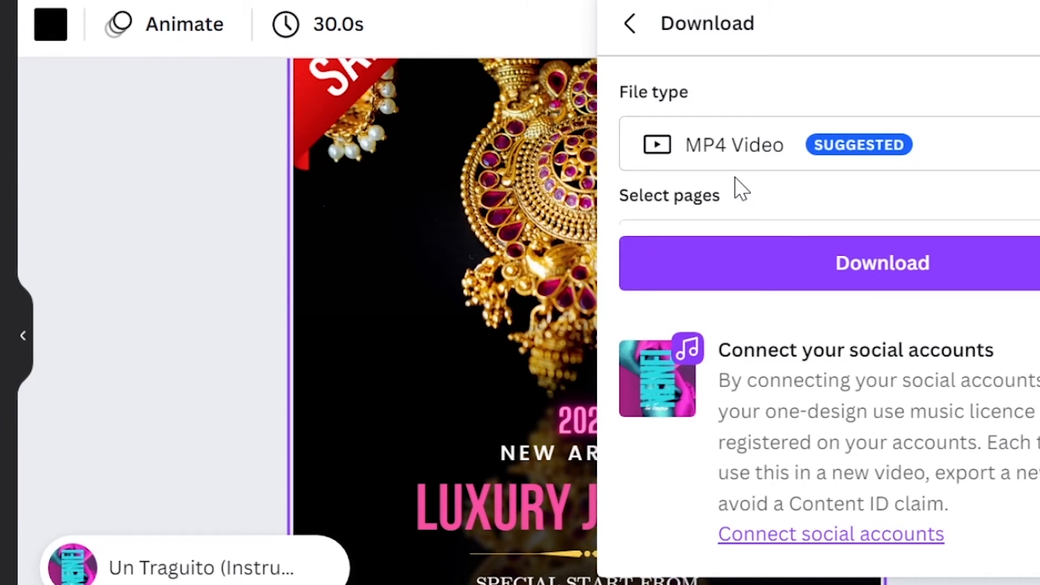
{"action": "scroll", "coordinate": [1034, 188], "scroll_direction": "down", "scroll_amount": 2}
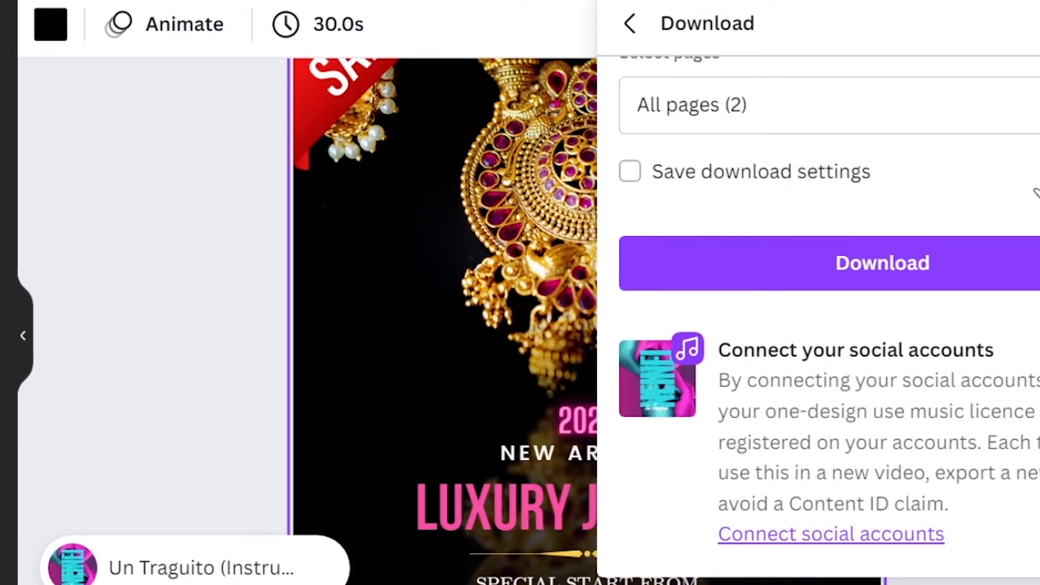
{"action": "scroll", "coordinate": [1036, 193], "scroll_direction": "up", "scroll_amount": 2}
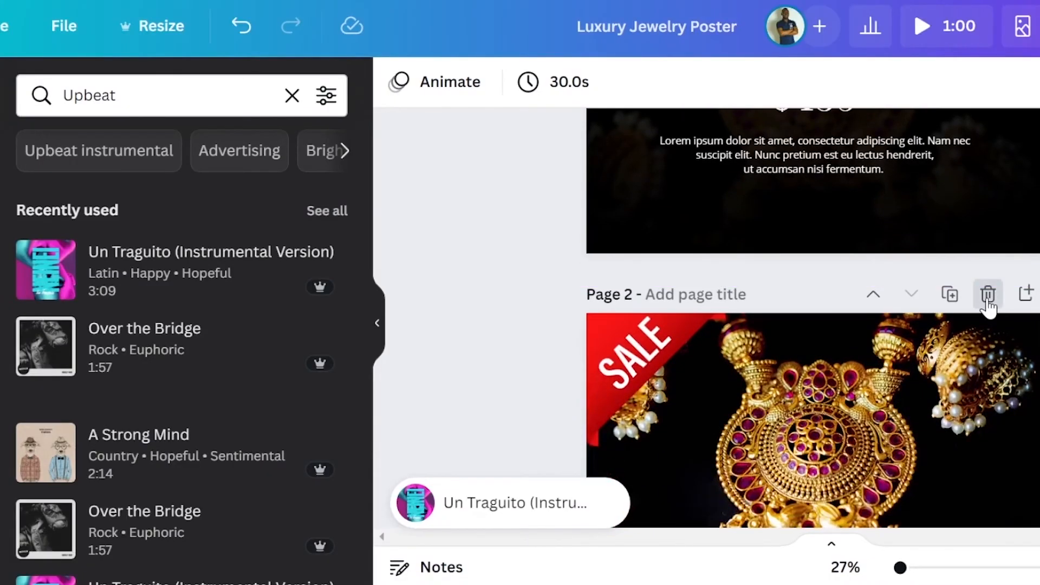
- Delete the duplicated page 2 and remove the "Un Traguito" audio track from the poster
{"action": "left_click", "coordinate": [988, 294]}
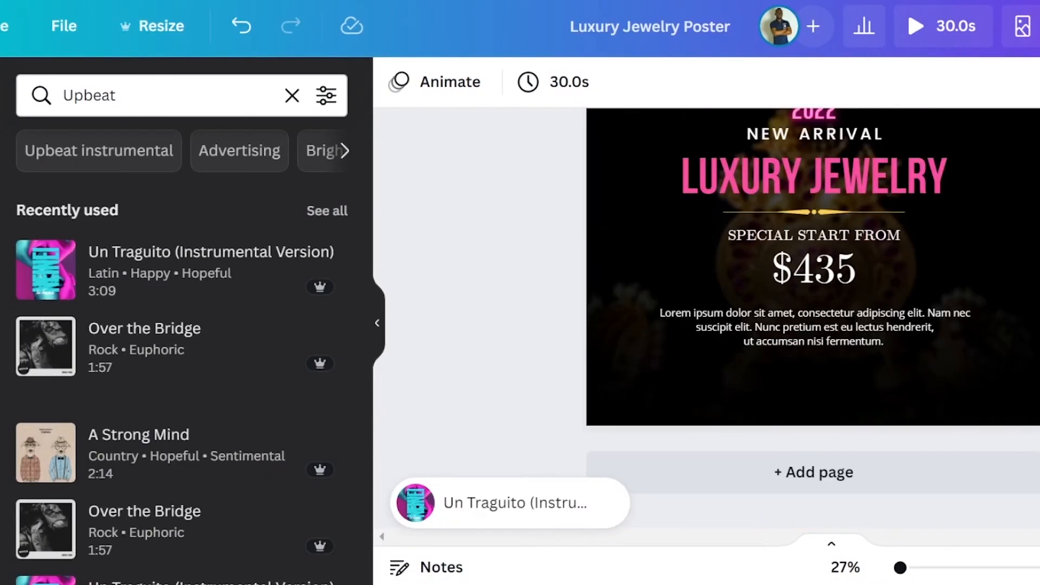
{"action": "scroll", "coordinate": [406, 399], "scroll_direction": "up", "scroll_amount": 3}
{"action": "left_click", "coordinate": [491, 512]}
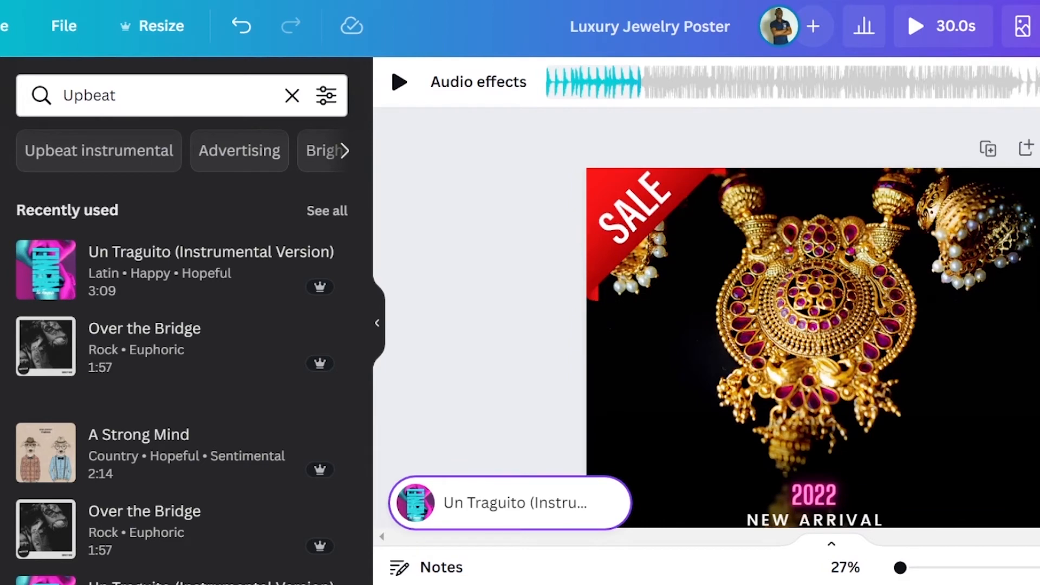
{"action": "key", "text": "Delete"}
{"action": "scroll", "coordinate": [1031, 383], "scroll_direction": "down", "scroll_amount": 4}
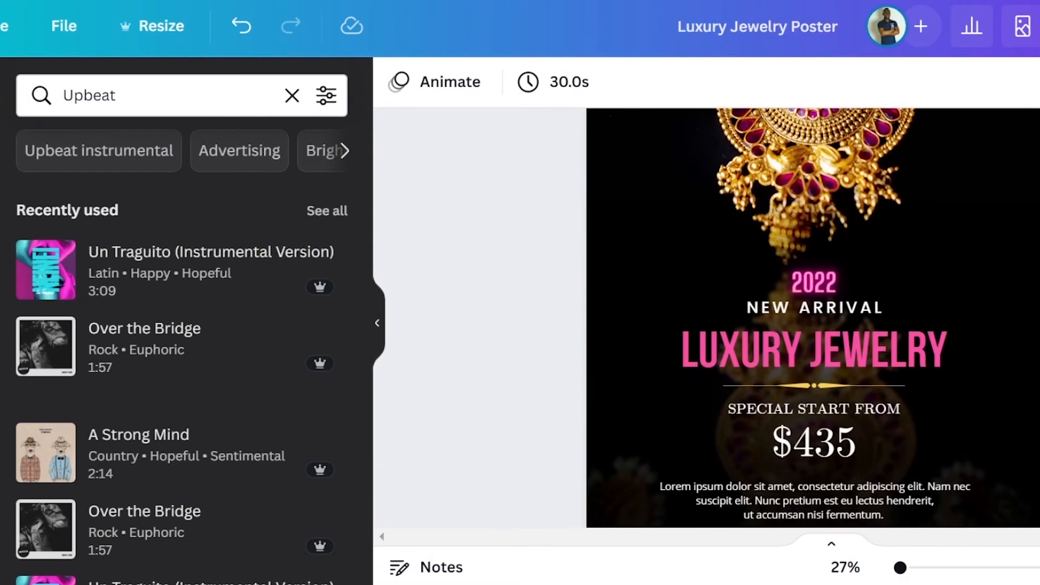
{"action": "scroll", "coordinate": [813, 317], "scroll_direction": "down", "scroll_amount": 2}
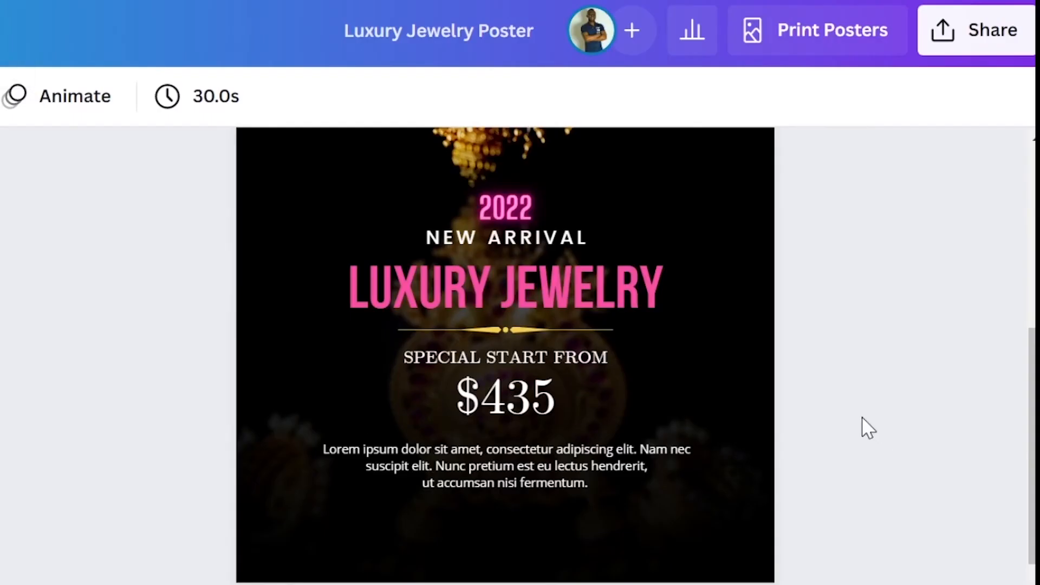
- Download the poster with the file type PDF Standard
{"action": "scroll", "coordinate": [986, 335], "scroll_direction": "up", "scroll_amount": 5}
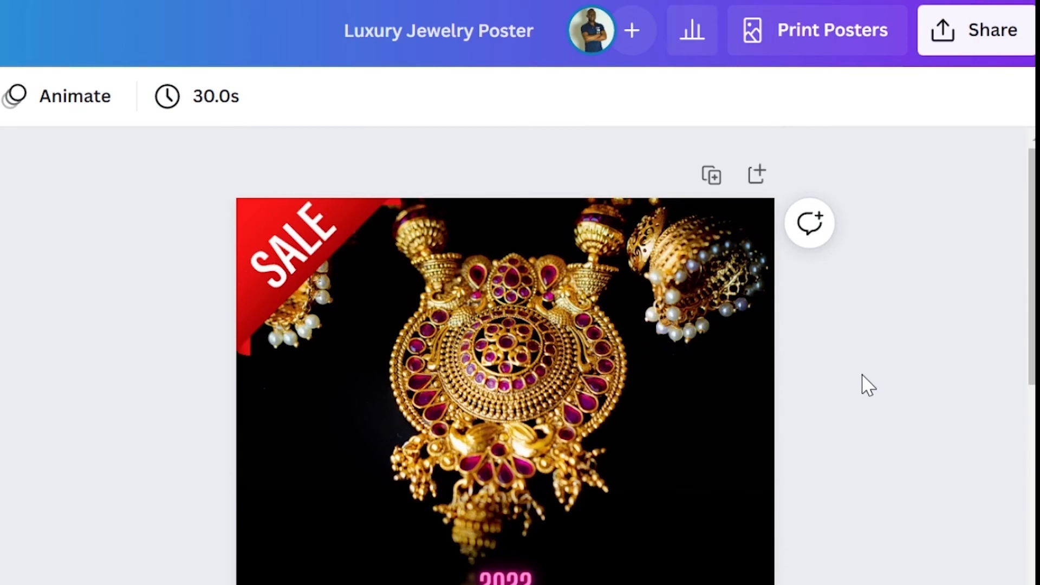
{"action": "left_click", "coordinate": [1012, 42]}
{"action": "scroll", "coordinate": [952, 433], "scroll_direction": "down", "scroll_amount": 5}
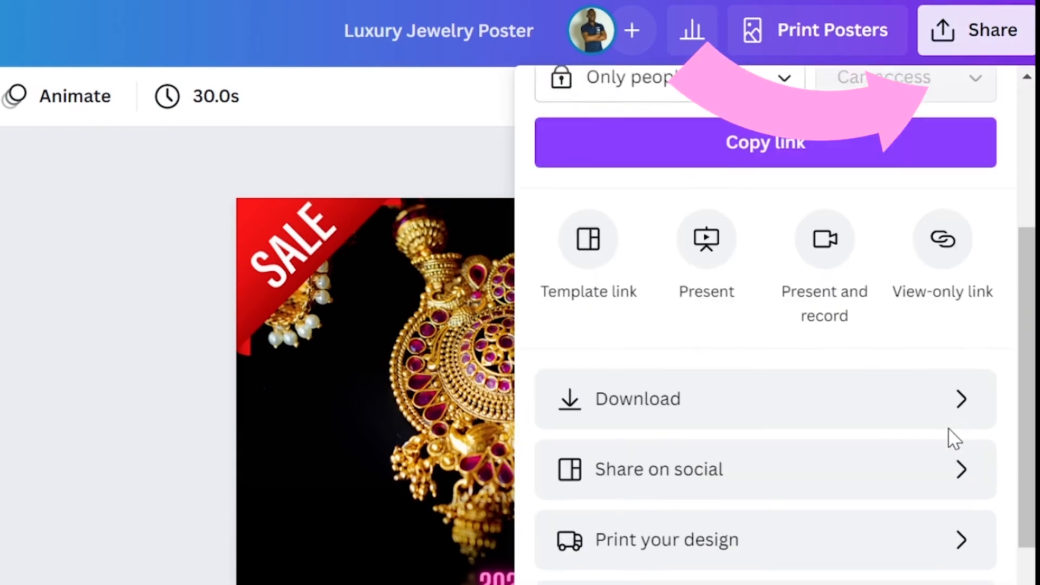
{"action": "left_click", "coordinate": [957, 395]}
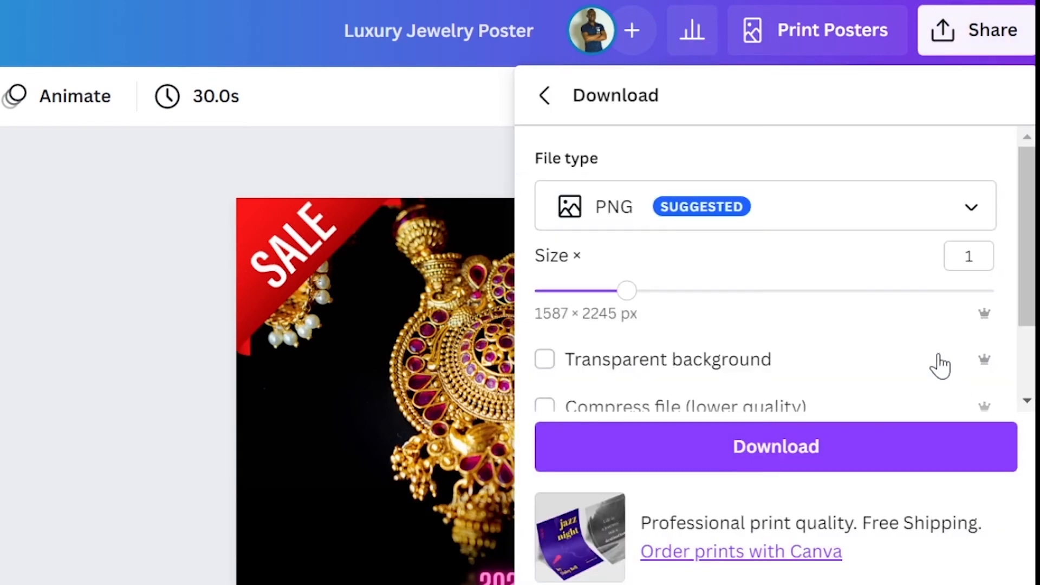
{"action": "left_click", "coordinate": [966, 196]}
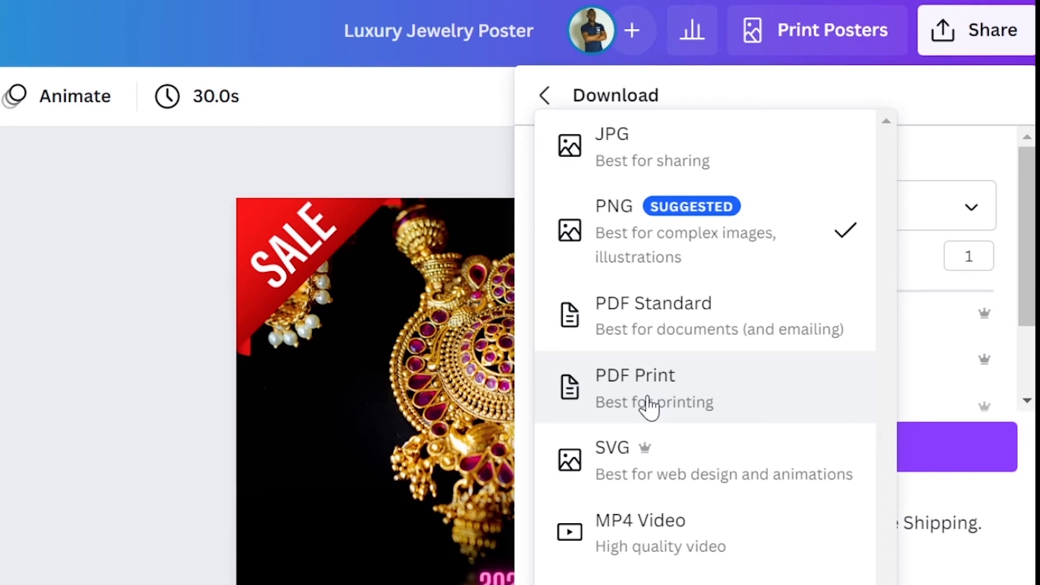
{"action": "left_click", "coordinate": [604, 327]}
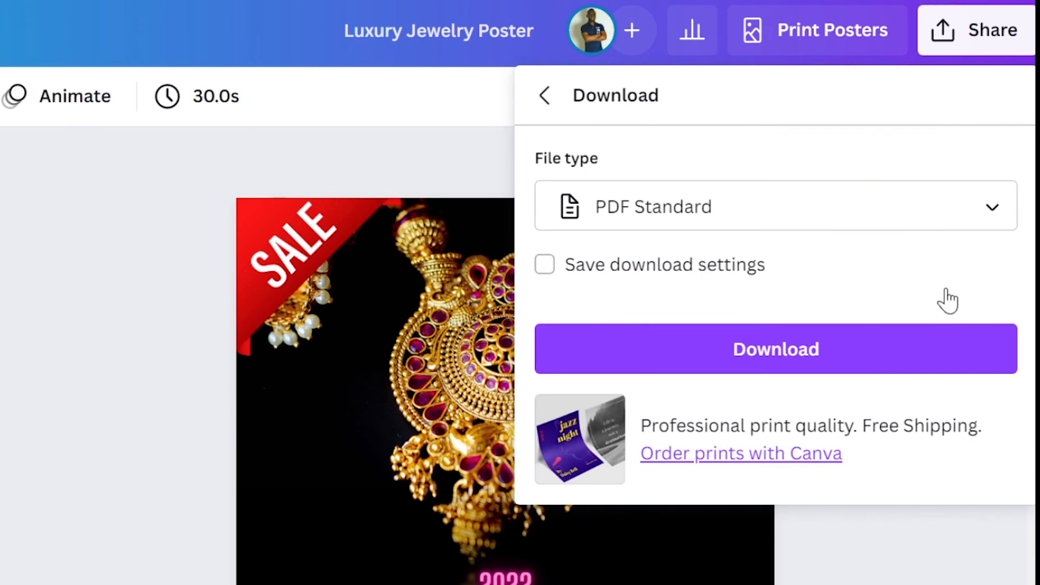
{"action": "left_click", "coordinate": [829, 358]}
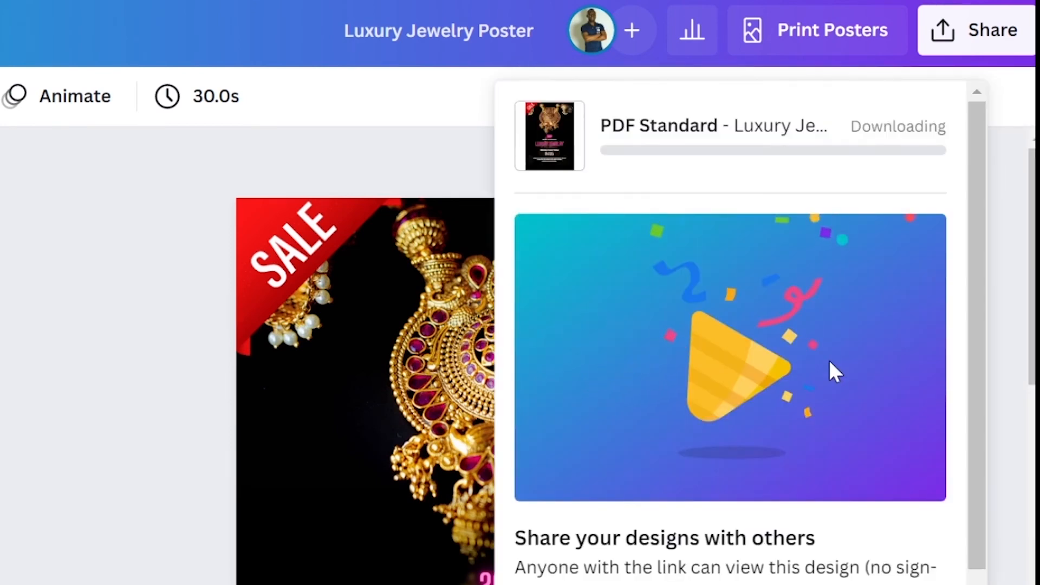